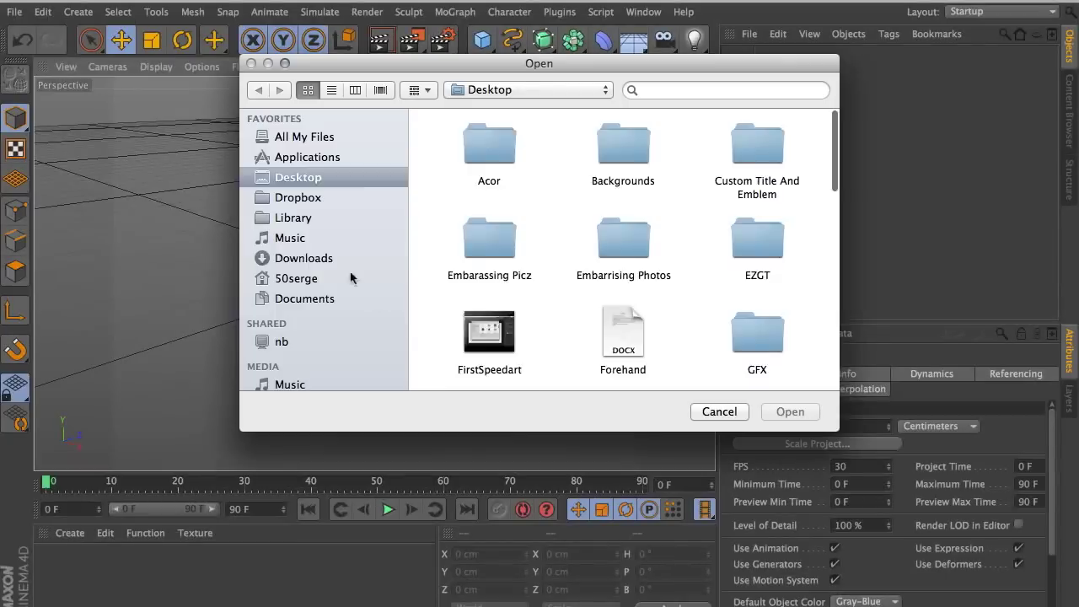
# - Import the Volar.ai logo spline and place it inside an Extrude NURBS
pyautogui.click(792, 410)
pyautogui.click(543, 40)
pyautogui.moveTo(772, 71); pyautogui.dragTo(771, 53)
pyautogui.hotkey('ctrl', 'o')
# - Open QZDZN's Lightroom.c4d scene from the Desktop and move the Volar.ai.1 spline to its centre
pyautogui.click(297, 177)
pyautogui.scroll(-5, 563, 295)
pyautogui.click(628, 261)
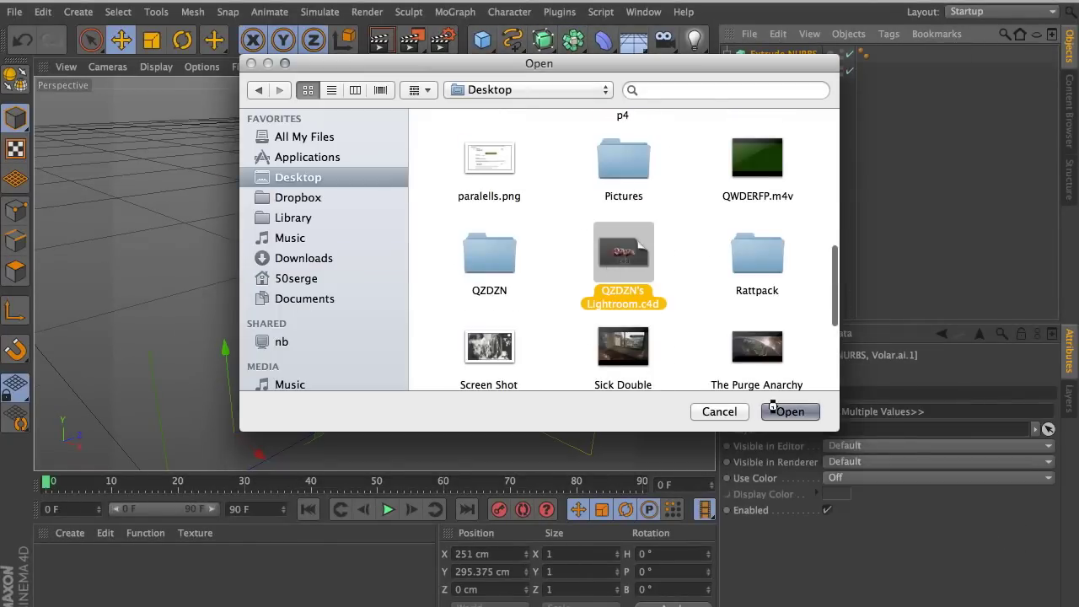
pyautogui.click(790, 412)
pyautogui.click(780, 71)
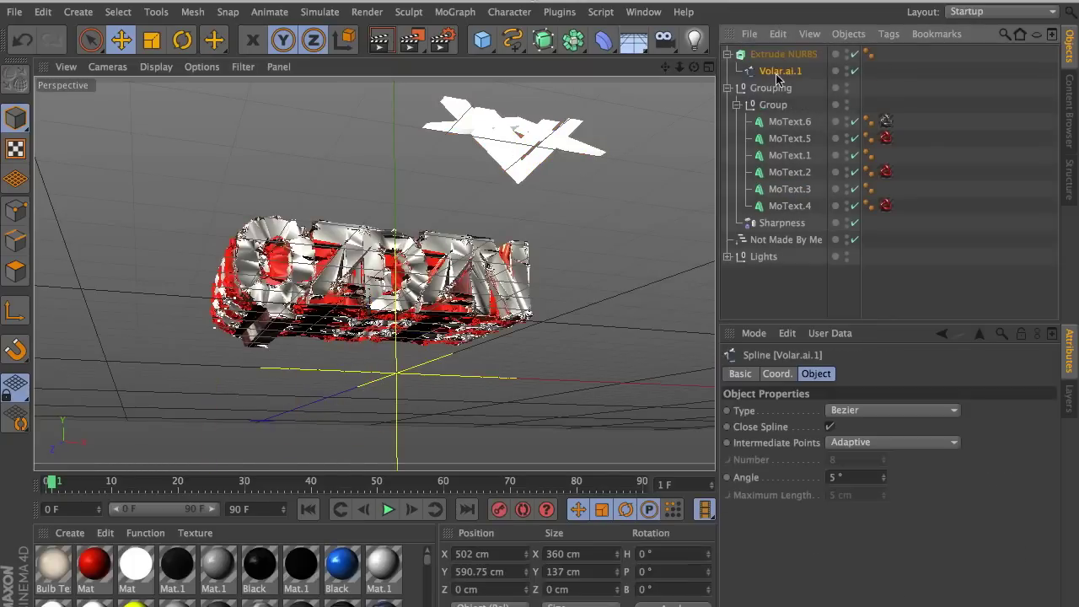
pyautogui.moveTo(514, 135)
pyautogui.mouseDown()
pyautogui.moveTo(556, 133)
pyautogui.moveTo(370, 197)
pyautogui.moveTo(424, 125)
pyautogui.moveTo(384, 181)
pyautogui.mouseUp()
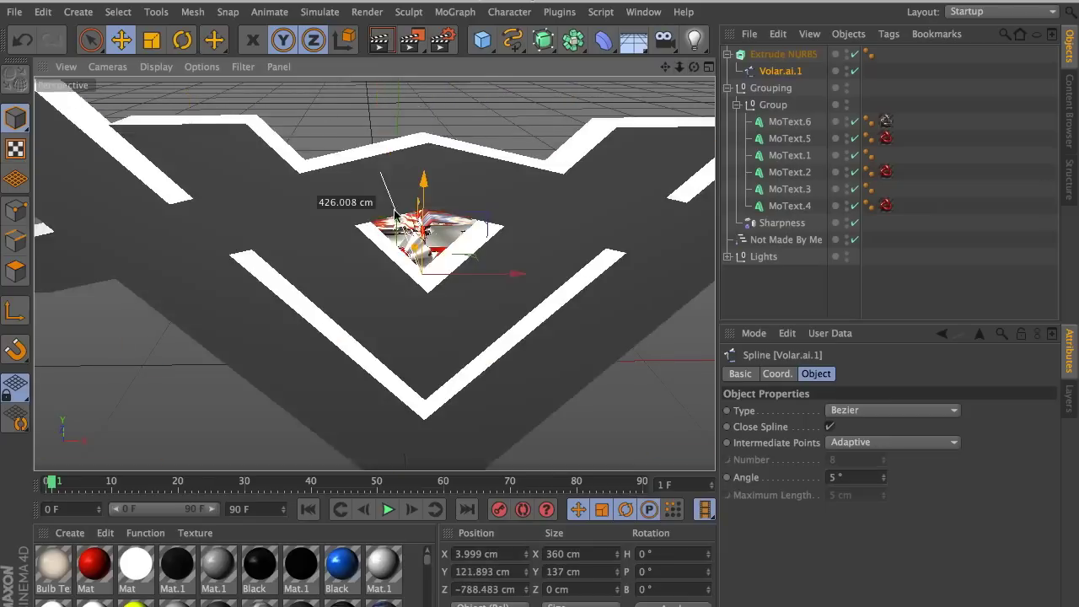
# - Give the logo's Extrude NURBS rounded caps and a 70 cm Movement Z depth
pyautogui.click(789, 121)
pyautogui.keyDown('shift'); pyautogui.click(789, 189); pyautogui.keyUp('shift')
pyautogui.click(778, 71)
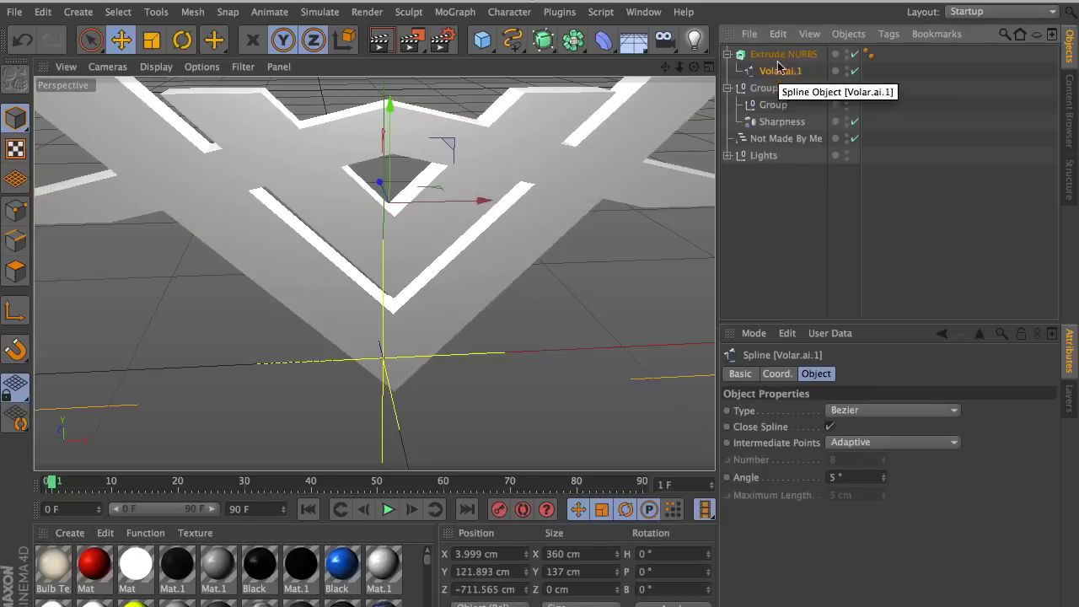
pyautogui.click(783, 54)
pyautogui.click(853, 373)
pyautogui.click(811, 462)
pyautogui.press('Return')
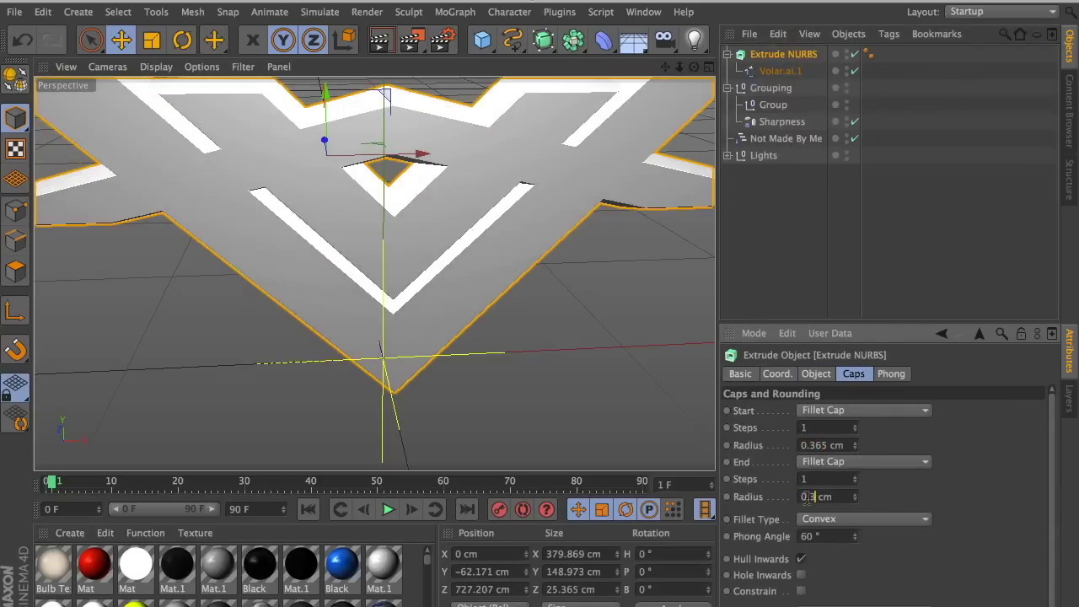
pyautogui.click(816, 373)
pyautogui.write('70')
pyautogui.press('Return')
# - Duplicate the logo extrusion and give the copy a 1 cm cap radius
pyautogui.moveTo(682, 78); pyautogui.dragTo(891, 72)
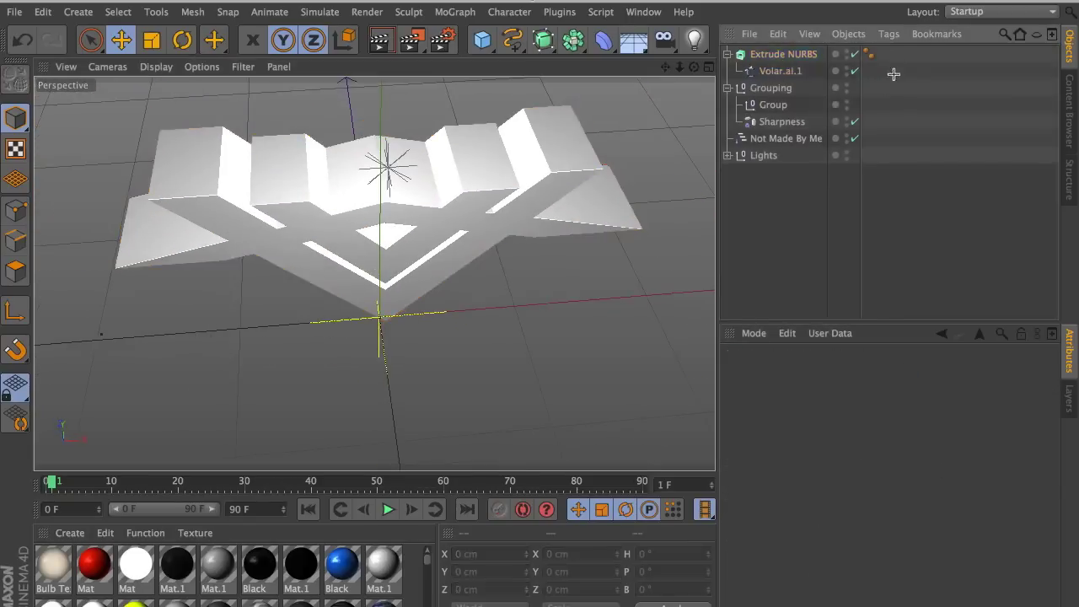
pyautogui.hotkey('ctrl', 'v')
pyautogui.moveTo(783, 54); pyautogui.dragTo(783, 172)
pyautogui.click(853, 373)
pyautogui.press('Return')
pyautogui.click(816, 374)
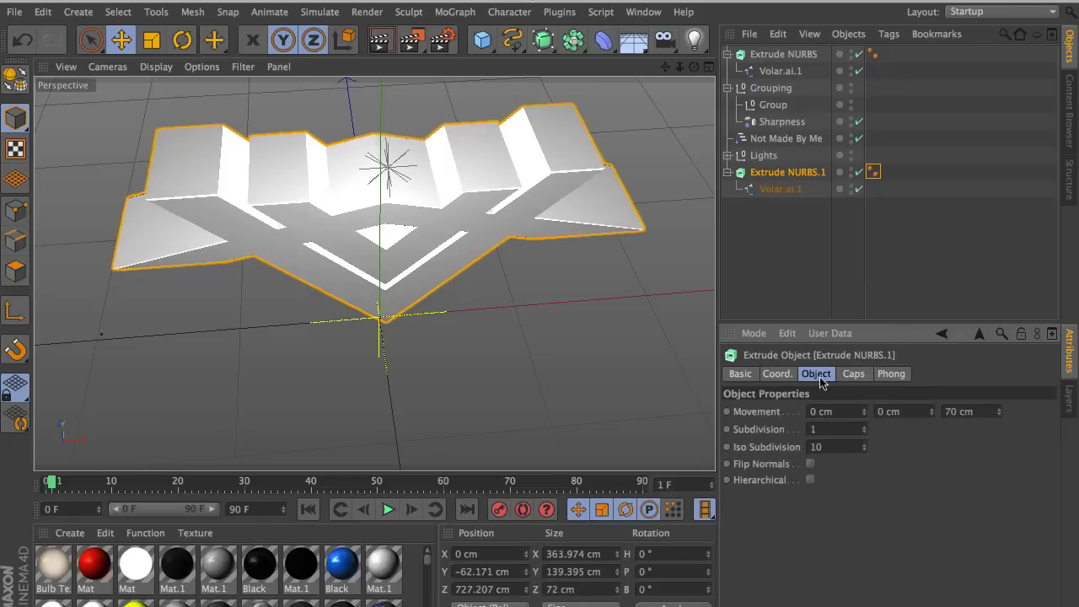
# - Make further extrusion copies, raising each copy's spline higher on the logo
pyautogui.moveTo(787, 172); pyautogui.dragTo(812, 193)
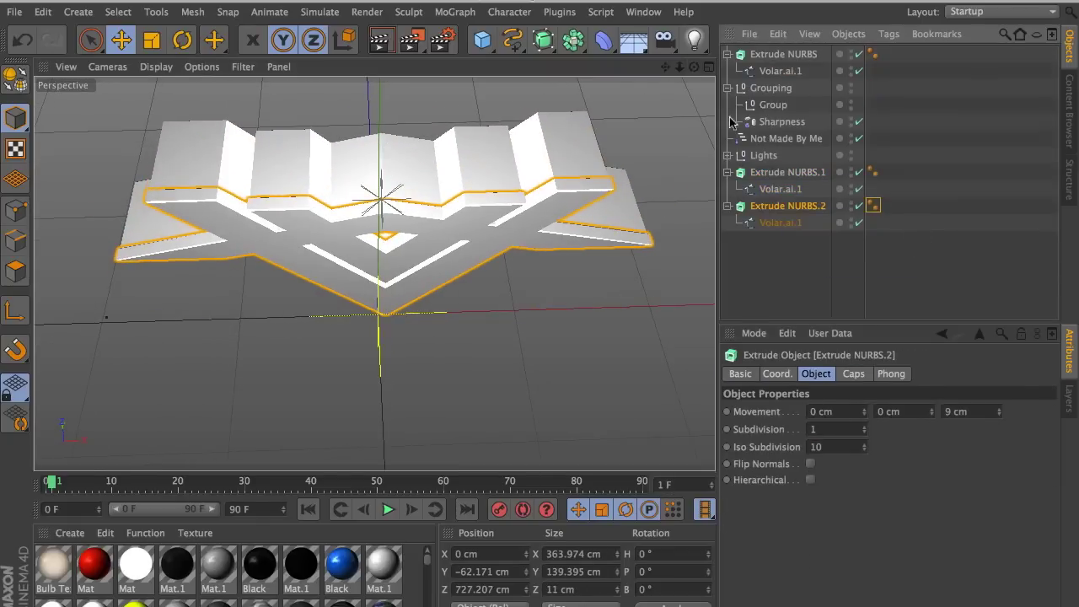
pyautogui.click(780, 222)
pyautogui.moveTo(381, 159); pyautogui.dragTo(381, 135)
pyautogui.keyDown('ctrl'); pyautogui.click(787, 206); pyautogui.keyUp('ctrl')
pyautogui.moveTo(787, 205)
pyautogui.mouseDown()
pyautogui.moveTo(754, 270)
pyautogui.moveTo(780, 54)
pyautogui.mouseUp()
pyautogui.click(781, 290)
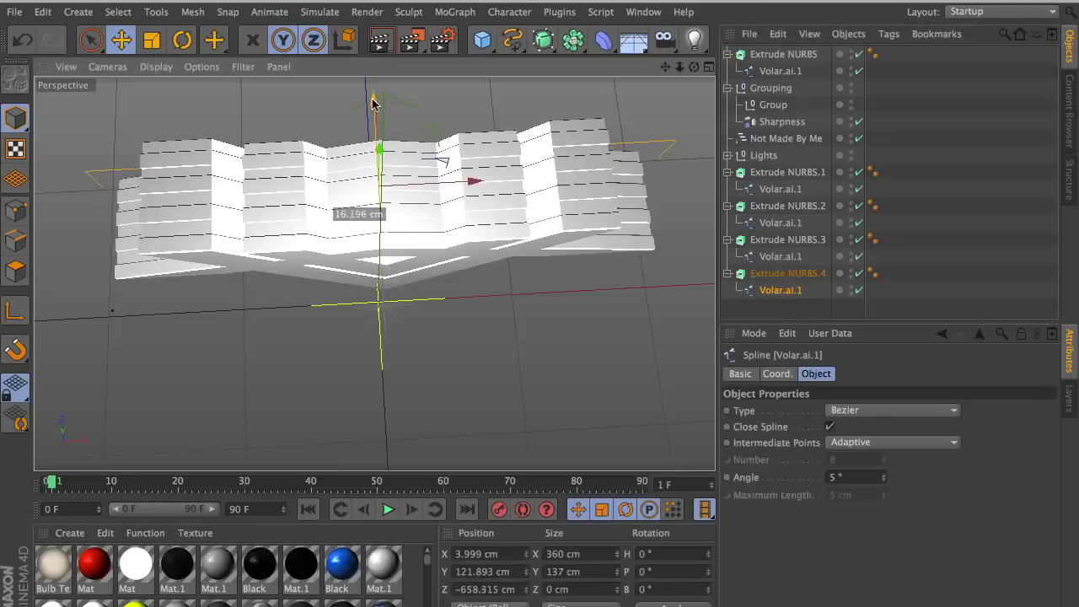
pyautogui.moveTo(384, 109); pyautogui.dragTo(384, 84)
# - Add a stacked copy, Extrude NURBS.5, lifting its spline up, then reselect the original Extrude NURBS
pyautogui.keyDown('ctrl'); pyautogui.click(787, 273); pyautogui.keyUp('ctrl')
pyautogui.moveTo(788, 273); pyautogui.dragTo(780, 54)
pyautogui.scroll(-2, 782, 70)
pyautogui.scroll(2, 782, 70)
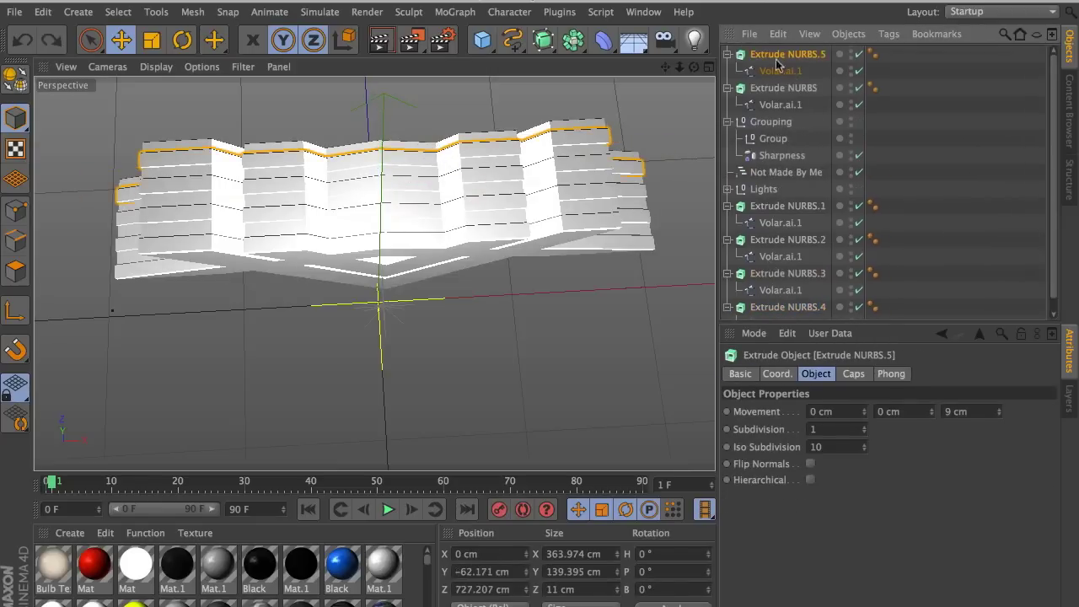
pyautogui.click(780, 71)
pyautogui.moveTo(379, 145); pyautogui.dragTo(378, 124)
pyautogui.click(783, 88)
pyautogui.click(780, 104)
pyautogui.click(783, 87)
pyautogui.moveTo(375, 274); pyautogui.dragTo(375, 249)
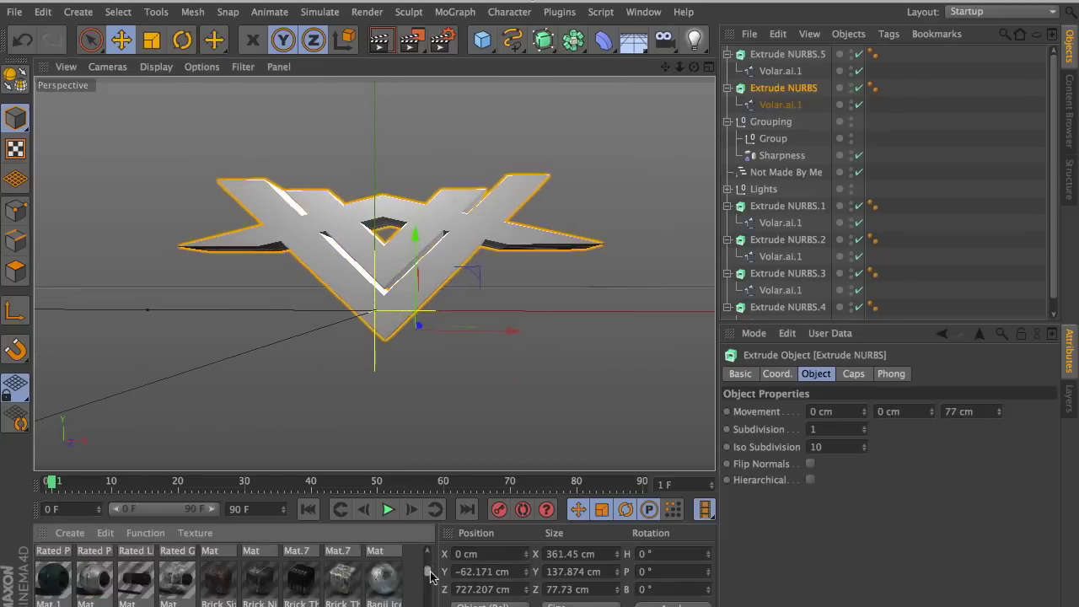
# - Apply Acrez Blue to Extrude NURBS.5, the original extrusion and Extrude NURBS.1, then preview the render
pyautogui.scroll(-2, 228, 573)
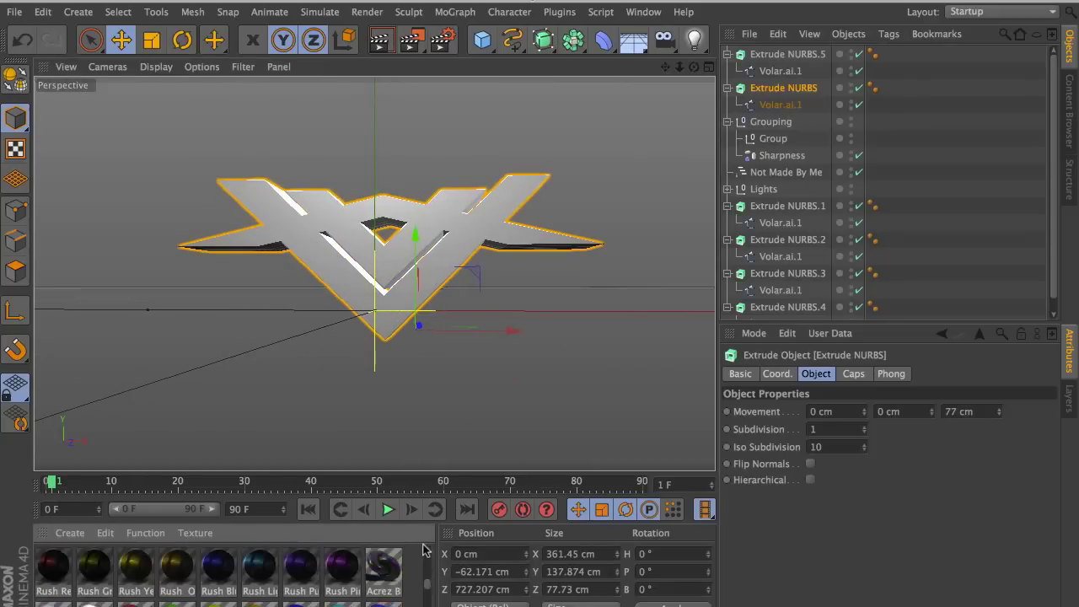
pyautogui.moveTo(330, 590)
pyautogui.mouseDown()
pyautogui.moveTo(802, 57)
pyautogui.moveTo(788, 57)
pyautogui.mouseUp()
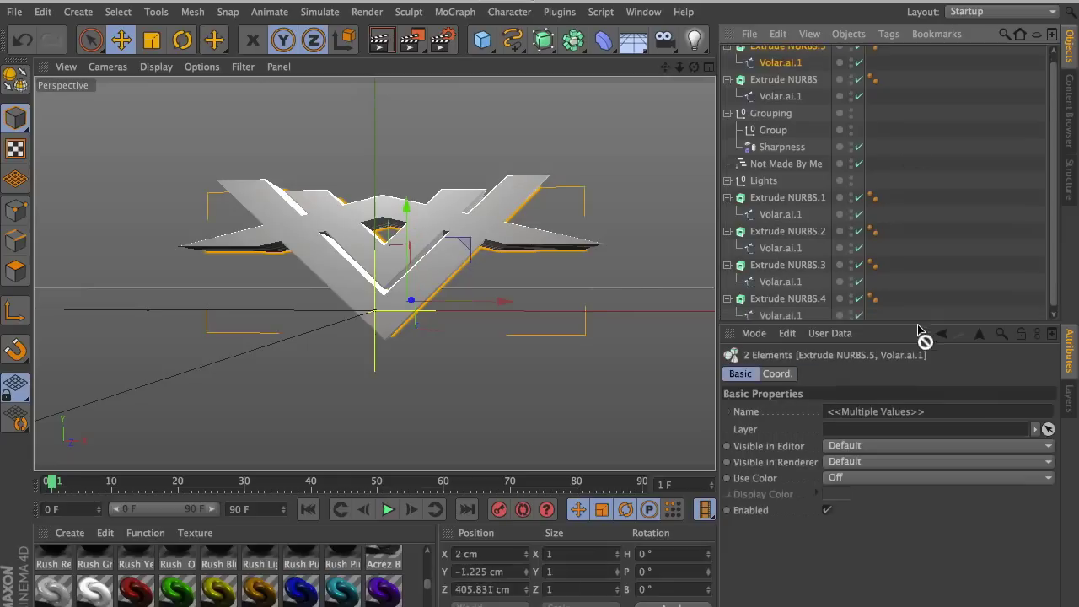
pyautogui.click(783, 88)
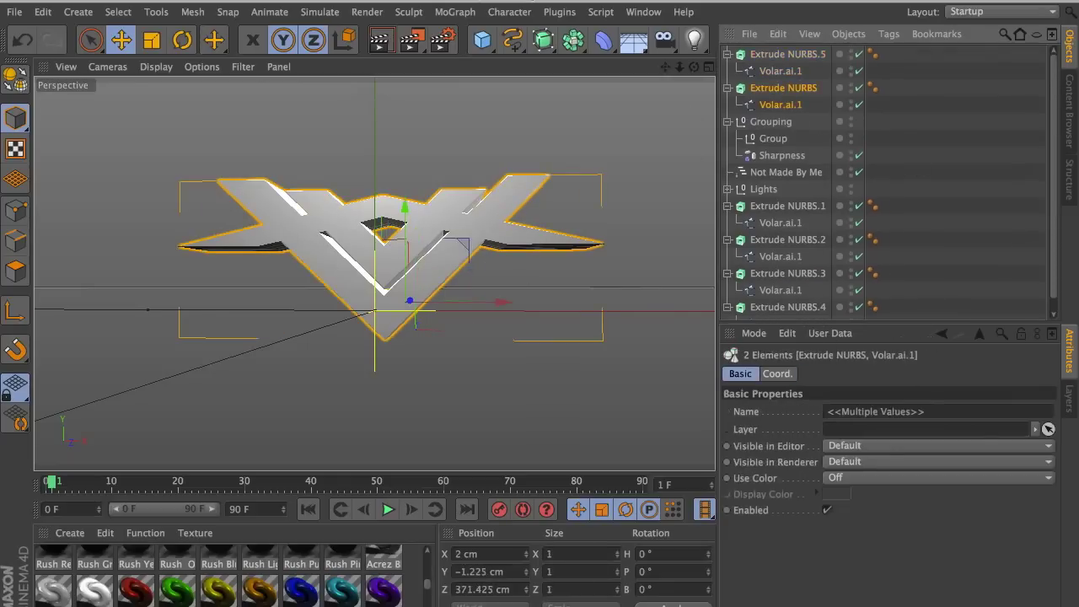
pyautogui.moveTo(301, 590); pyautogui.dragTo(783, 87)
pyautogui.moveTo(383, 586); pyautogui.dragTo(801, 193)
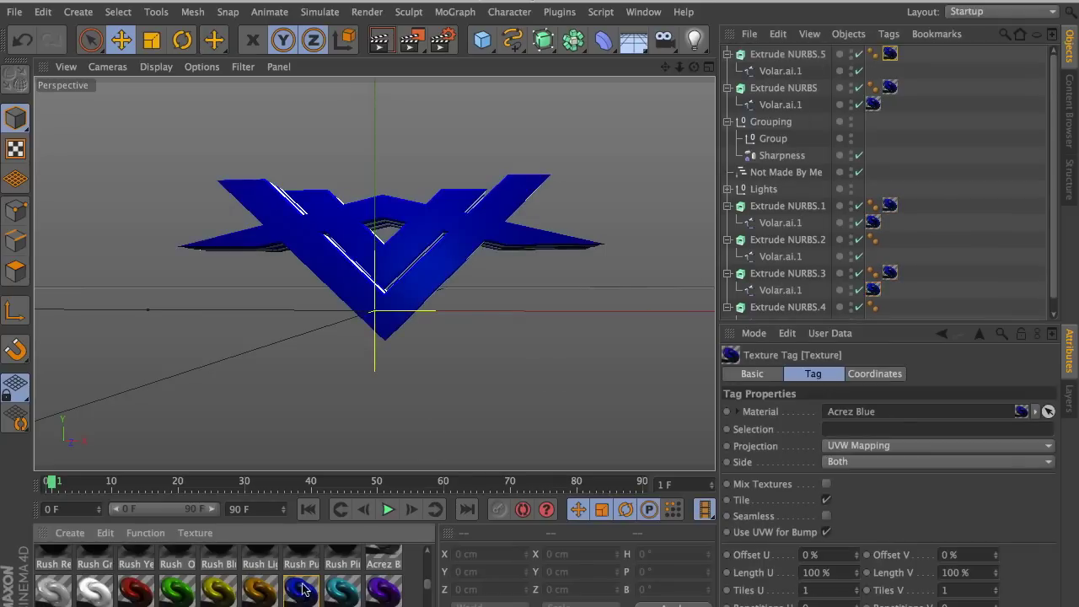
pyautogui.moveTo(740, 265); pyautogui.dragTo(520, 432)
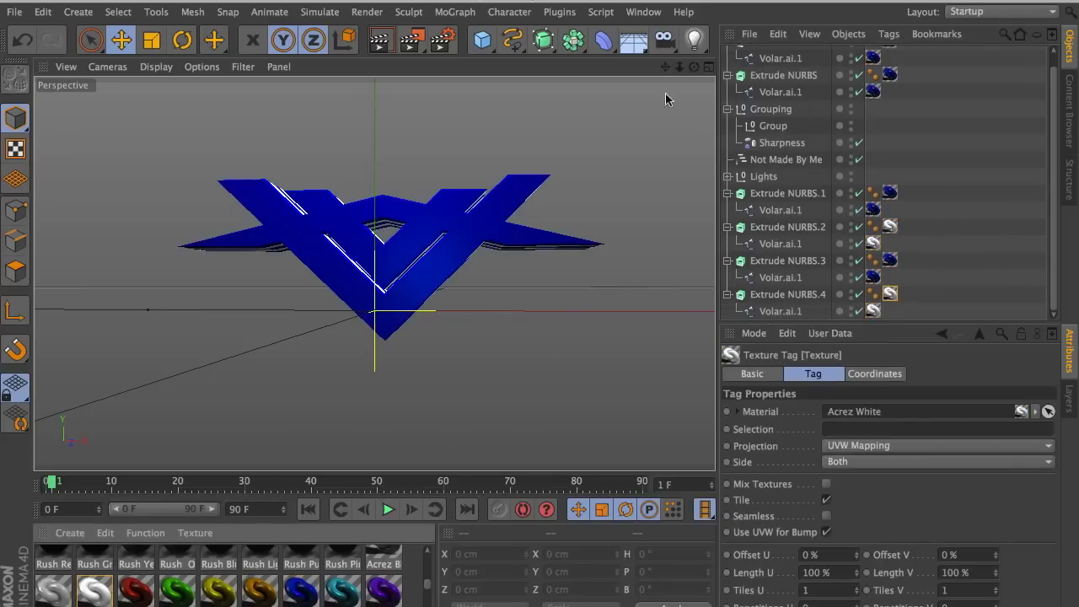
pyautogui.click(380, 40)
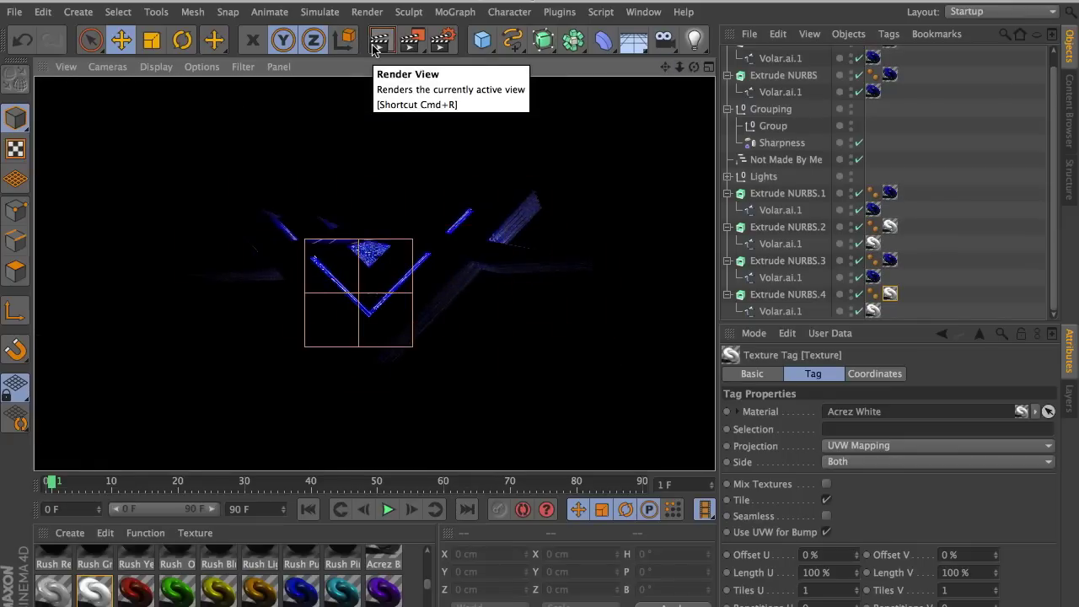
pyautogui.click(310, 173)
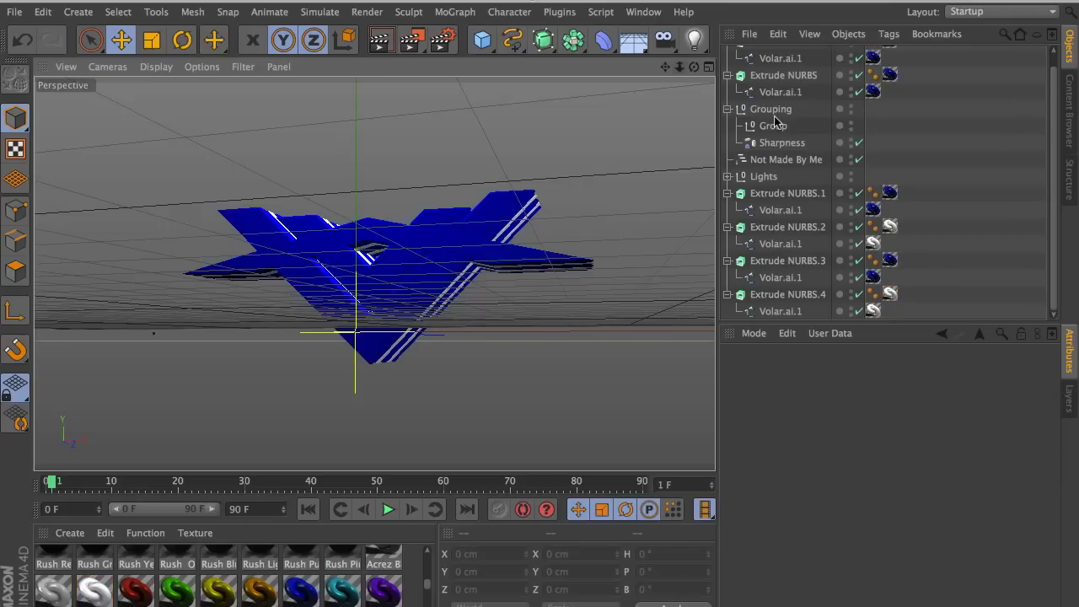
# - Add an Atom Array and place the original Extrude NURBS under it
pyautogui.click(783, 75)
pyautogui.click(544, 40)
pyautogui.click(747, 65)
pyautogui.moveTo(783, 104); pyautogui.dragTo(791, 88)
# - Set the Atom Array's cylinder radius to 2.5 cm, adjust its sphere radius, and apply Acrez Blue
pyautogui.click(776, 88)
pyautogui.write('1.5')
pyautogui.press('Return')
pyautogui.doubleClick(824, 429)
pyautogui.write('1.5')
pyautogui.press('Return')
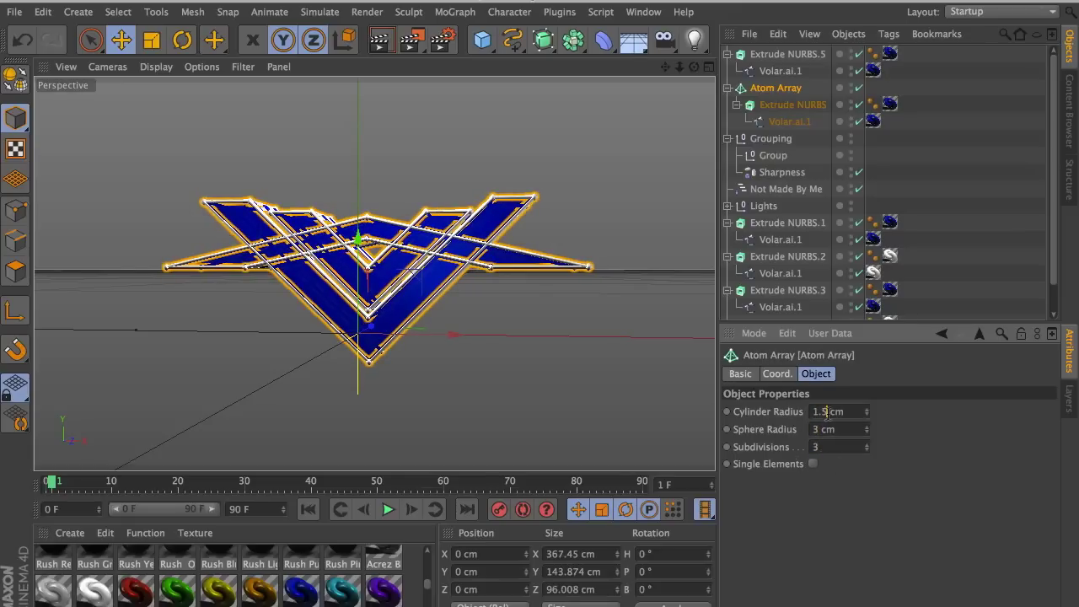
pyautogui.write('2.5')
pyautogui.press('Return')
pyautogui.moveTo(694, 66); pyautogui.dragTo(725, 93)
pyautogui.moveTo(383, 582); pyautogui.dragTo(374, 272)
# - Check the render settings' Save output path and 1280×720 resolution, then render a preview
pyautogui.click(440, 40)
pyautogui.click(49, 66)
pyautogui.click(184, 102)
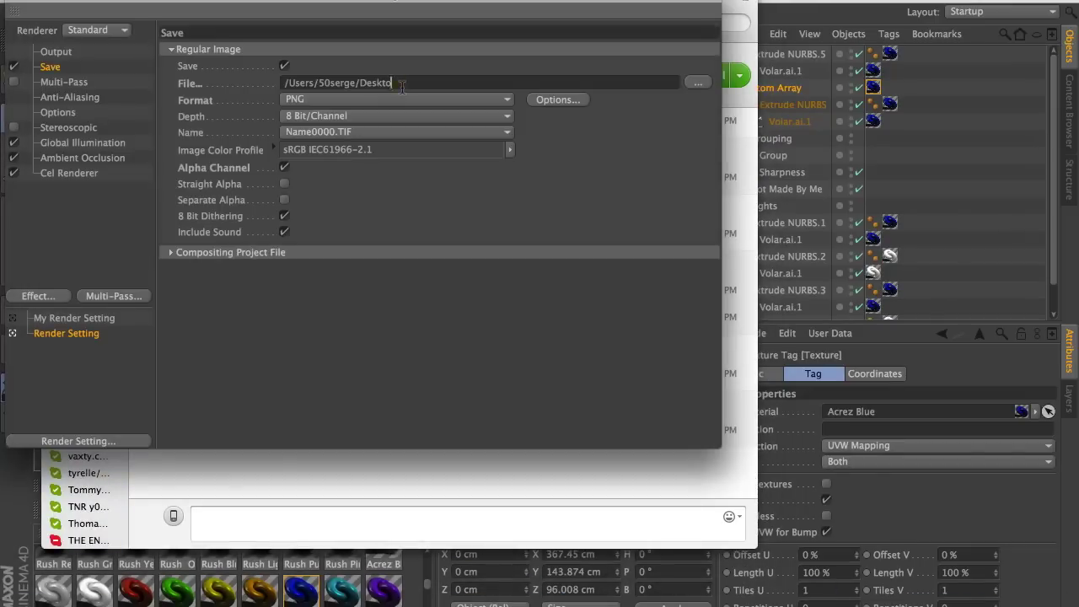
pyautogui.click(402, 84)
pyautogui.click(55, 51)
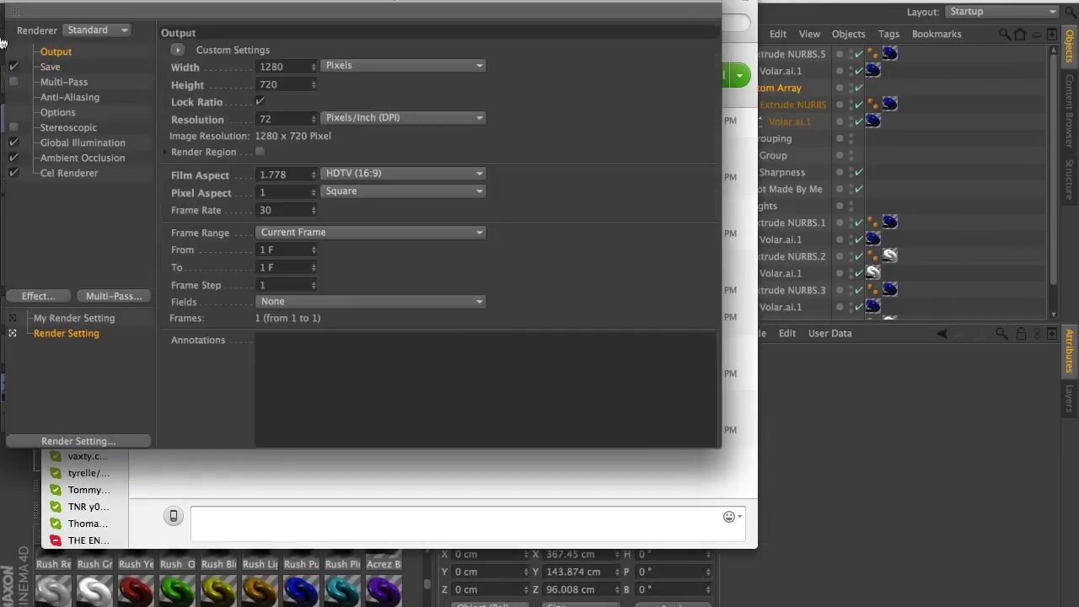
pyautogui.click(11, 9)
pyautogui.click(391, 41)
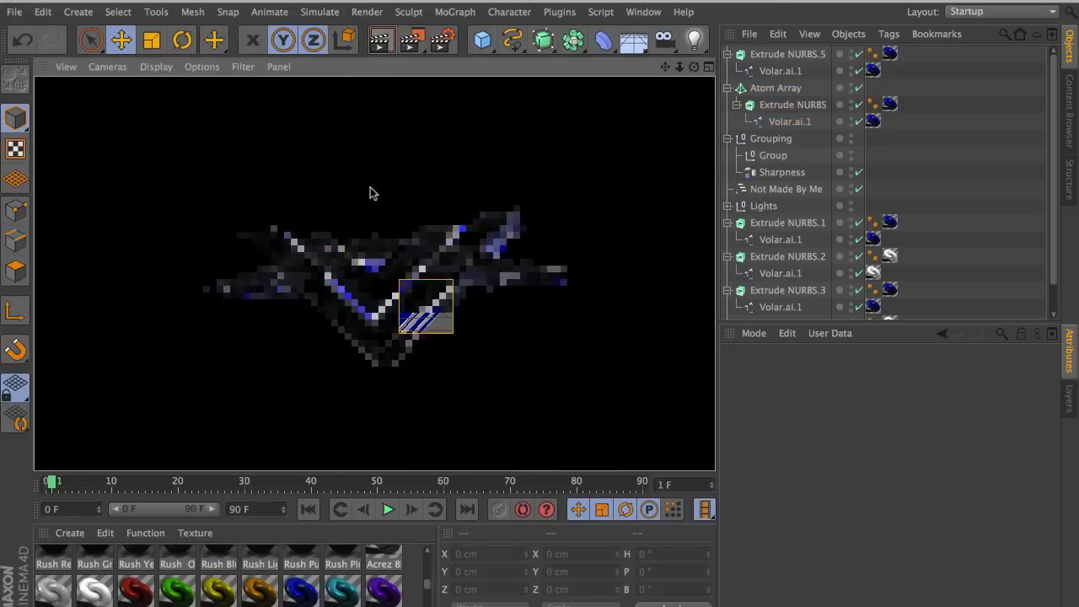
pyautogui.click(785, 54)
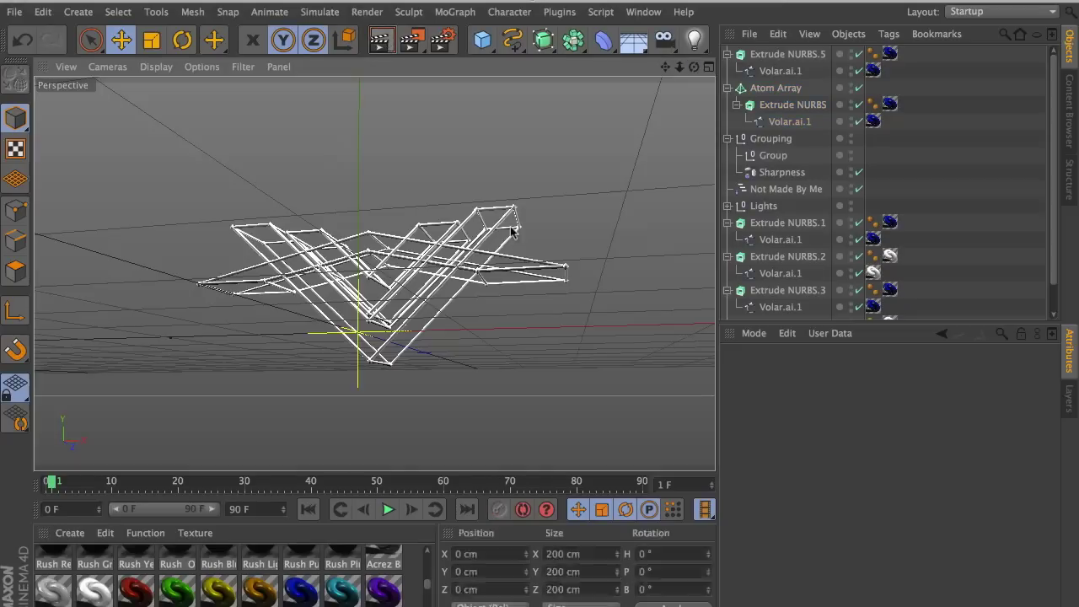
# - Shatter the selected Volar extrusion into 50 pieces with Thrausi and wrap them in an Atom Array
pyautogui.click(784, 104)
pyautogui.keyDown('ctrl'); pyautogui.click(783, 121); pyautogui.keyUp('ctrl')
pyautogui.click(559, 12)
pyautogui.click(662, 65)
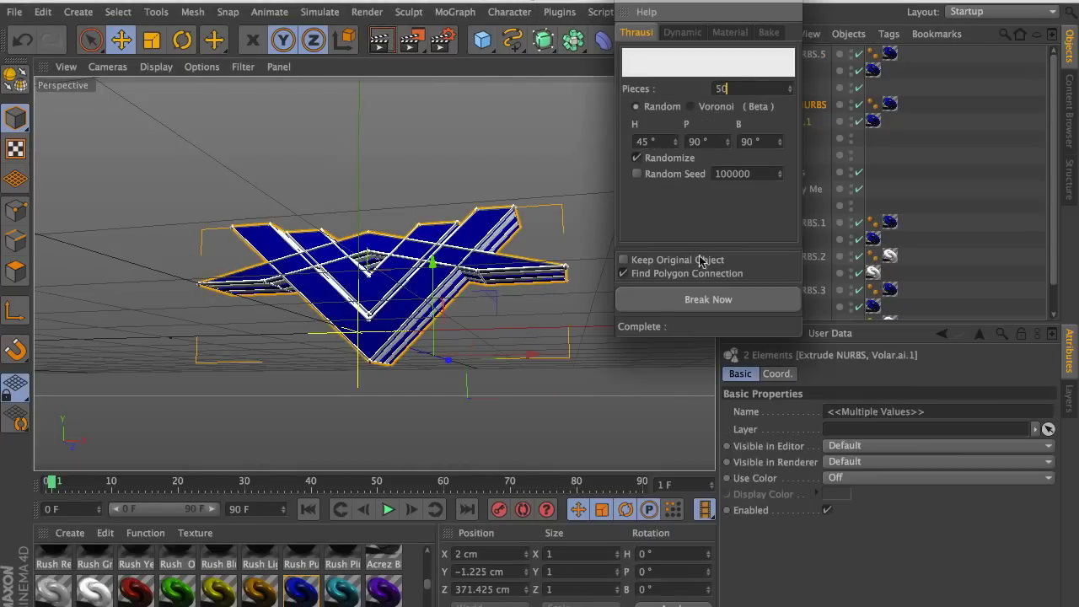
pyautogui.click(665, 302)
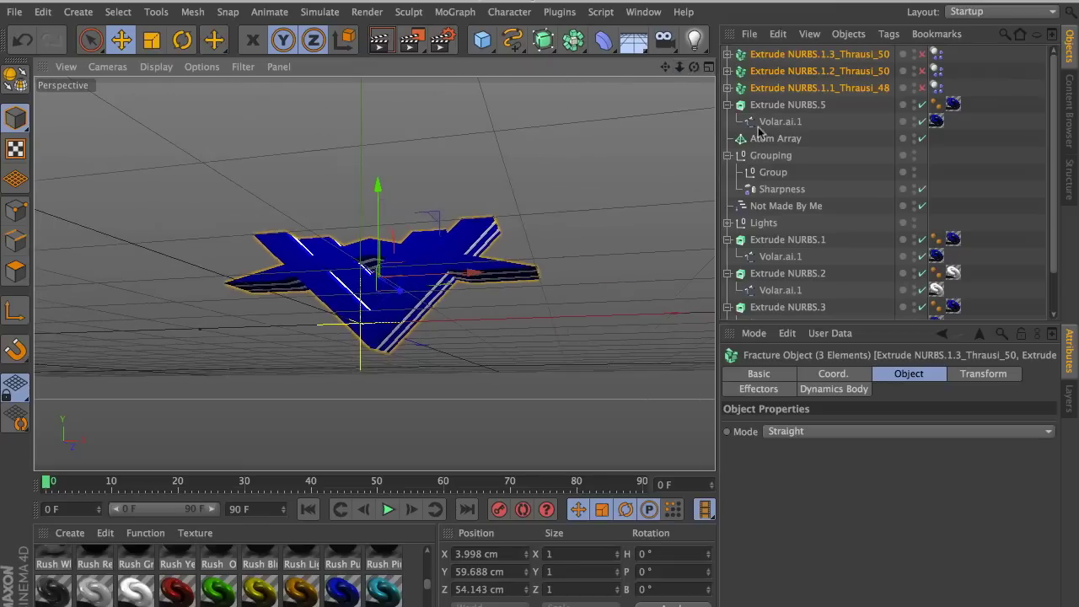
pyautogui.click(573, 40)
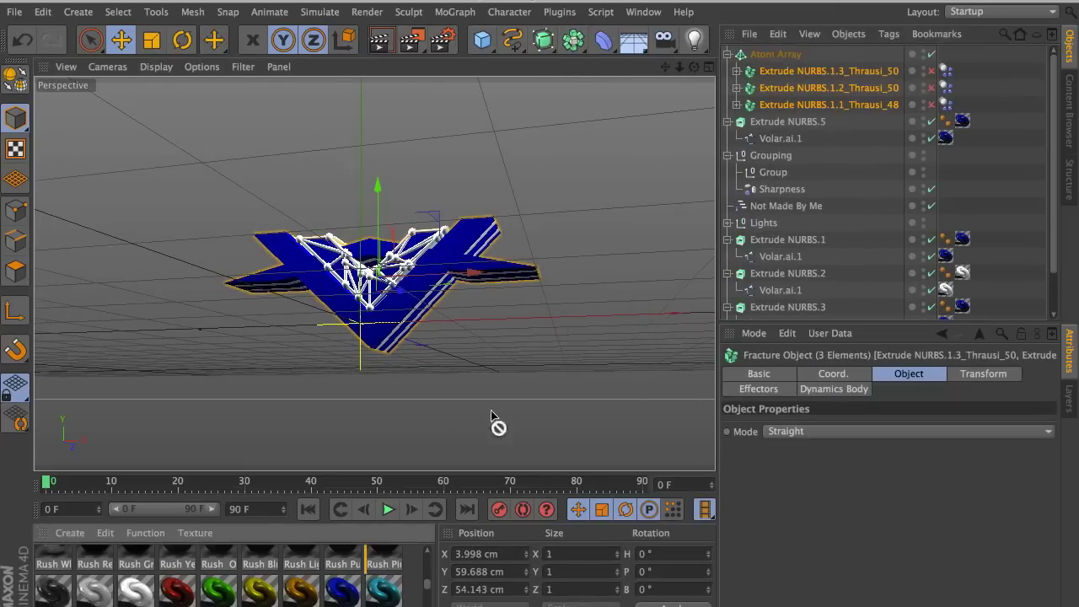
# - Apply the blue material to the Atom Array and Extrude NURBS.1, then render to the Picture Viewer
pyautogui.moveTo(341, 590); pyautogui.dragTo(946, 54)
pyautogui.click(776, 54)
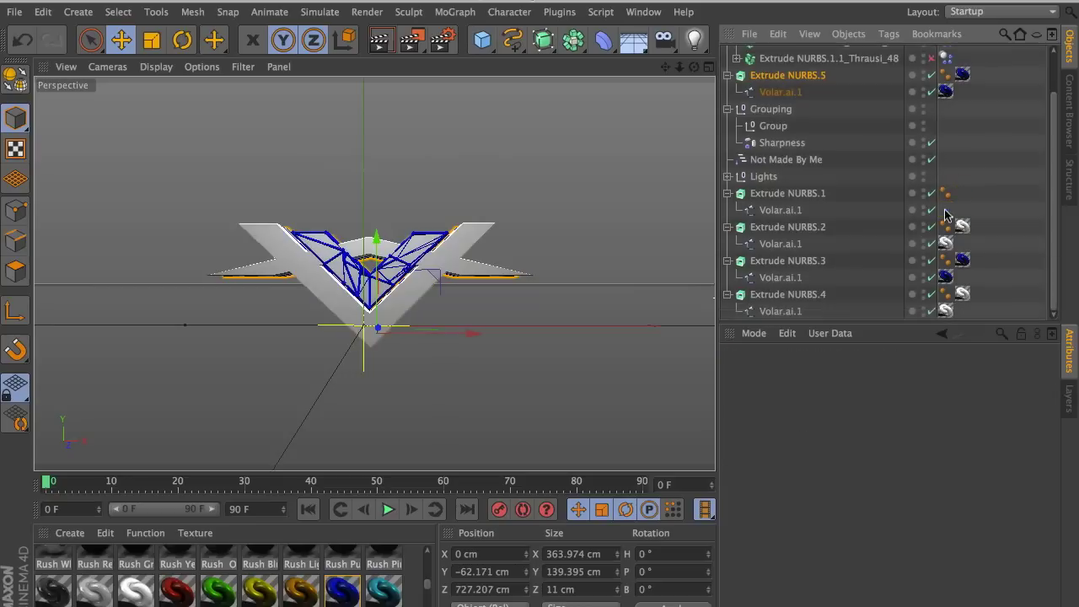
pyautogui.moveTo(136, 587); pyautogui.dragTo(962, 192)
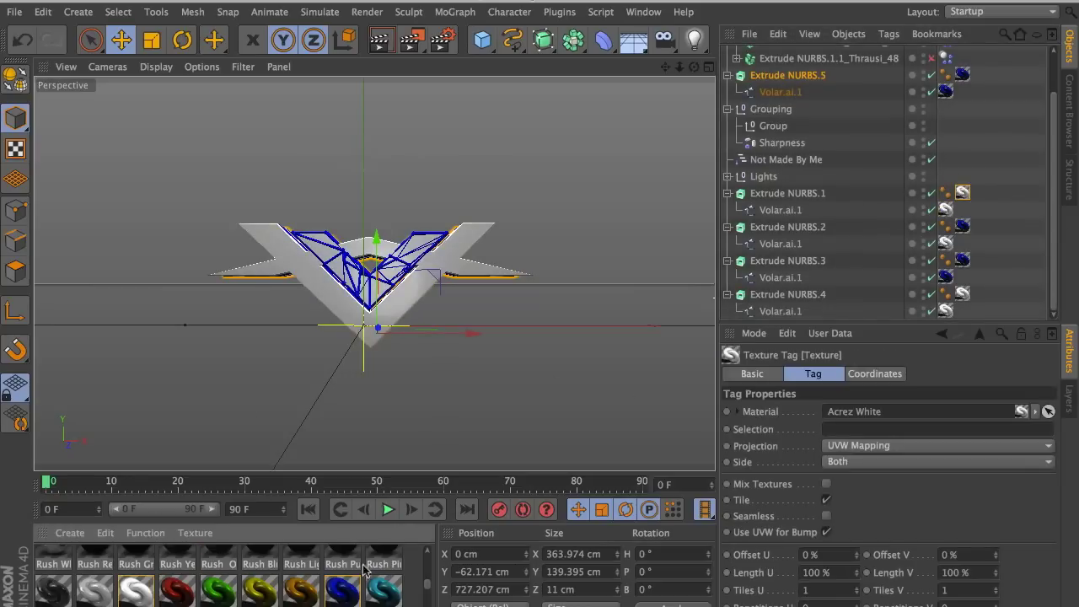
pyautogui.moveTo(364, 570); pyautogui.dragTo(370, 278)
pyautogui.moveTo(945, 294); pyautogui.dragTo(803, 301)
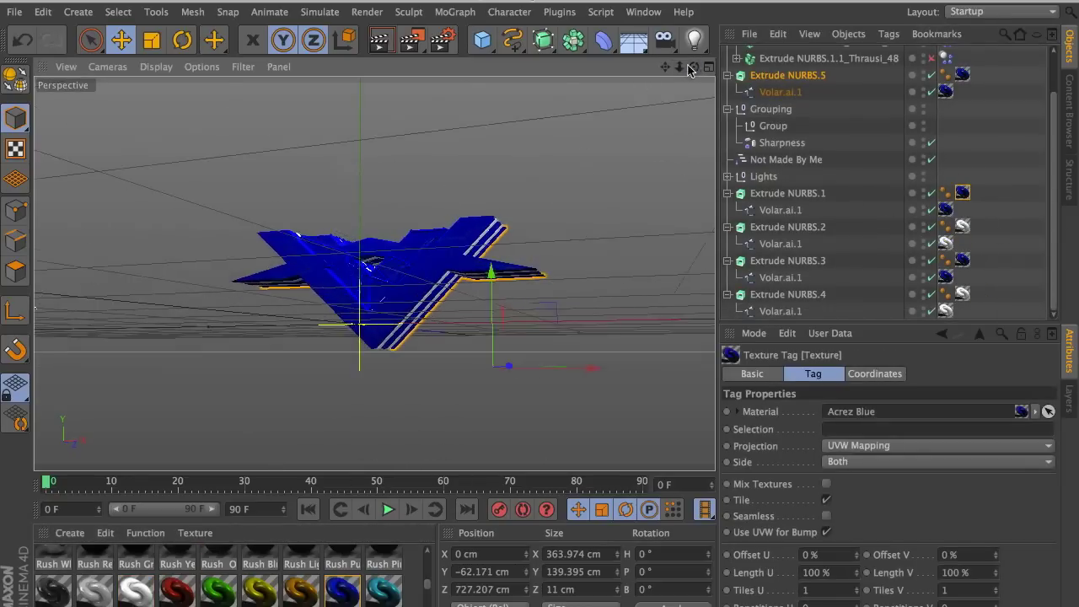
pyautogui.hotkey('shift', 'r')
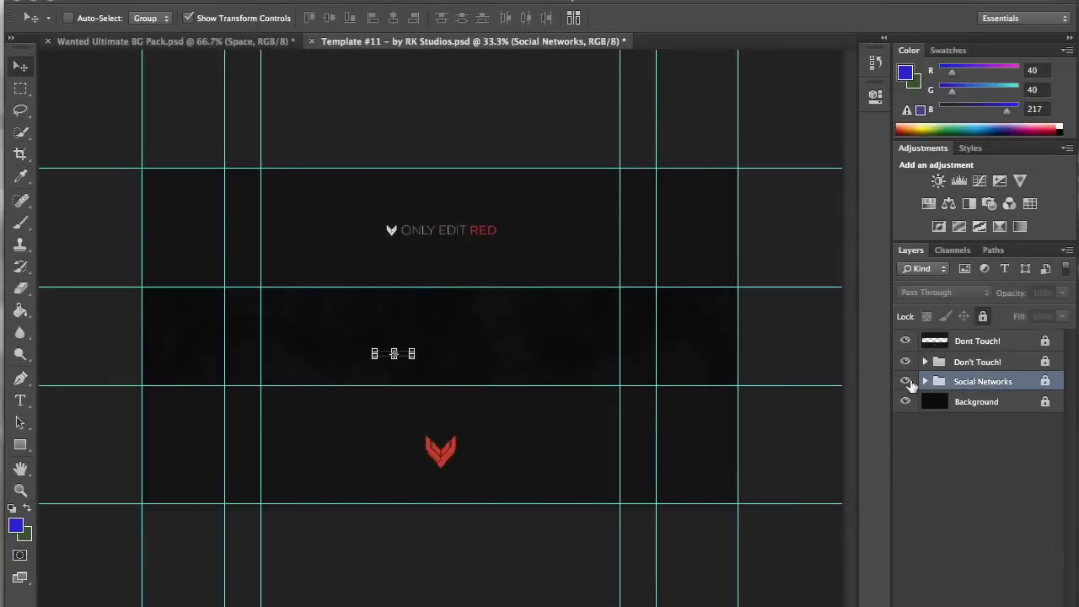
# - Switch to Photoshop's Template #11 banner document holding the VolarRCPart1.png render
pyautogui.click(948, 343)
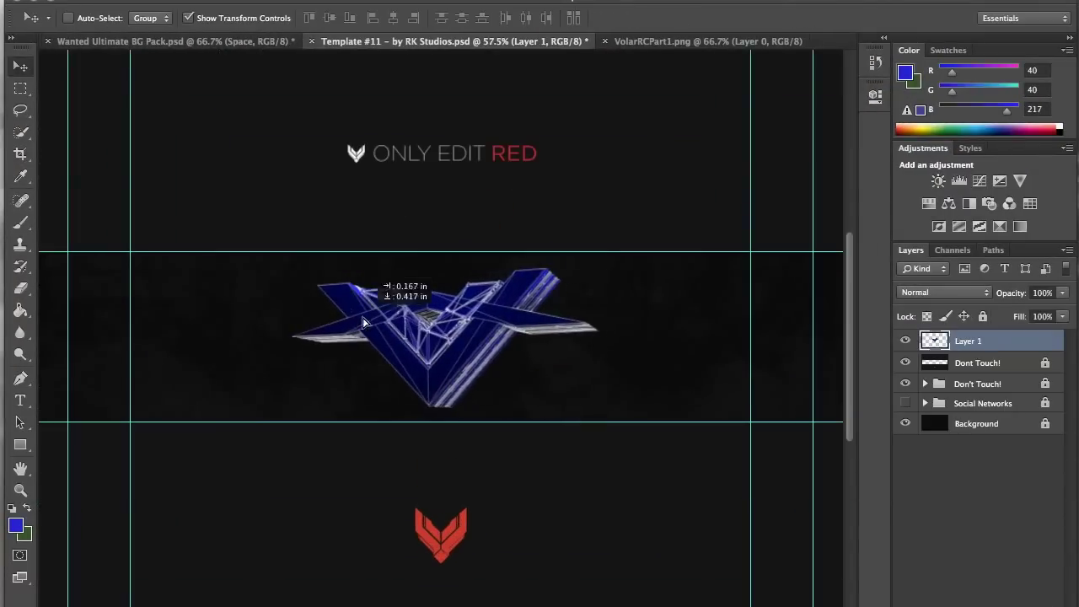
# - Bring flare layer 1 from the BG Pack beneath the social layers and stretch it over the logo
pyautogui.click(115, 41)
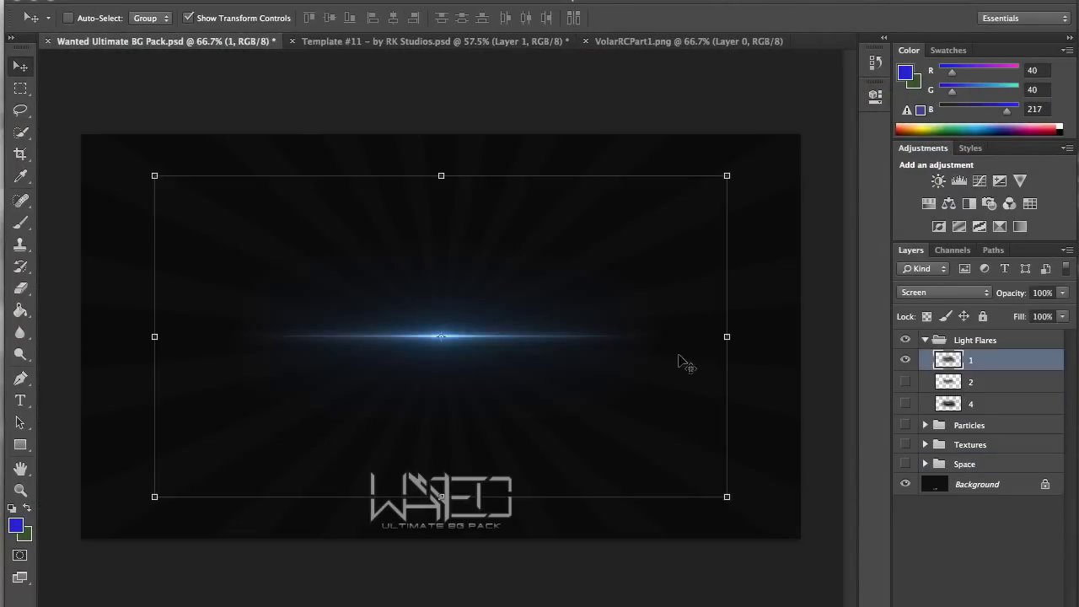
pyautogui.moveTo(681, 362); pyautogui.dragTo(513, 345)
pyautogui.moveTo(987, 362); pyautogui.dragTo(977, 434)
pyautogui.keyDown('ctrl'); pyautogui.click(516, 297); pyautogui.keyUp('ctrl')
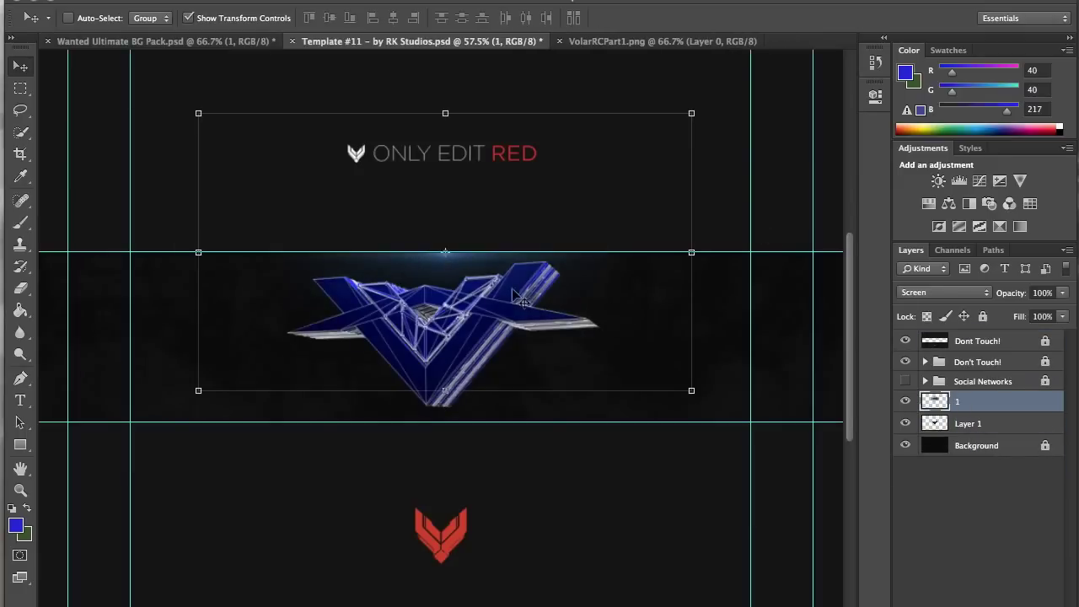
pyautogui.moveTo(433, 122); pyautogui.dragTo(434, 106)
pyautogui.press('Return')
# - Duplicate the flare layer into several copies, then start opening another file
pyautogui.rightClick(957, 401)
pyautogui.click(830, 118)
pyautogui.click(433, 107)
pyautogui.press('Return')
pyautogui.hotkey('ctrl', 'j')
pyautogui.hotkey('ctrl', 't')
pyautogui.moveTo(699, 413); pyautogui.dragTo(638, 406)
pyautogui.press('Escape')
pyautogui.hotkey('ctrl', 'o')
pyautogui.scroll(-2, 466, 194)
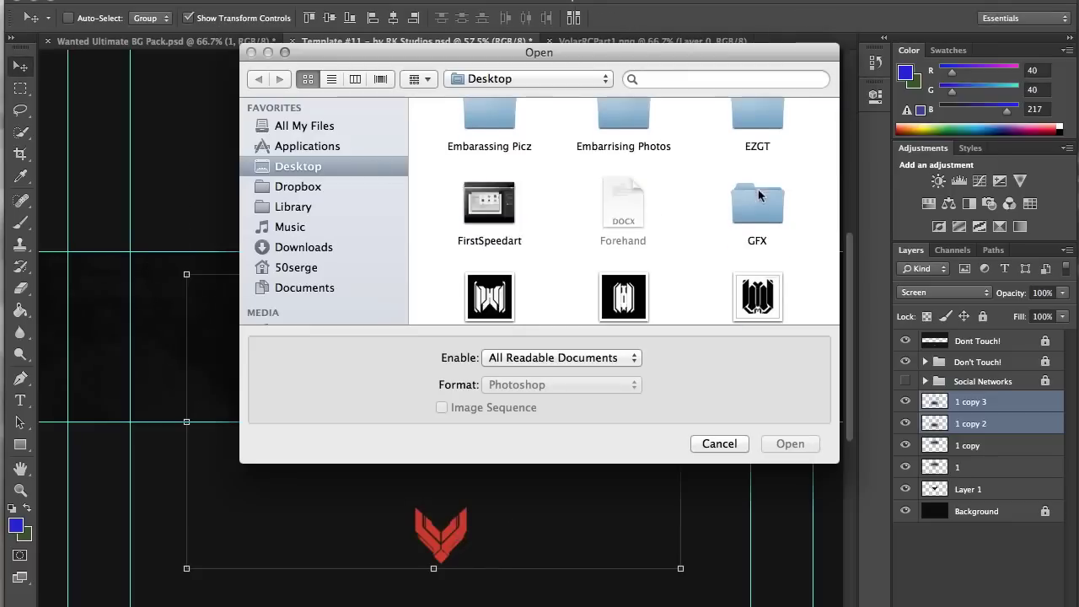
# - Open the FLOOZY colour pack and bring its Dark CC group into the template
pyautogui.doubleClick(481, 198)
pyautogui.doubleClick(466, 173)
pyautogui.moveTo(978, 315); pyautogui.dragTo(963, 504)
pyautogui.click(506, 40)
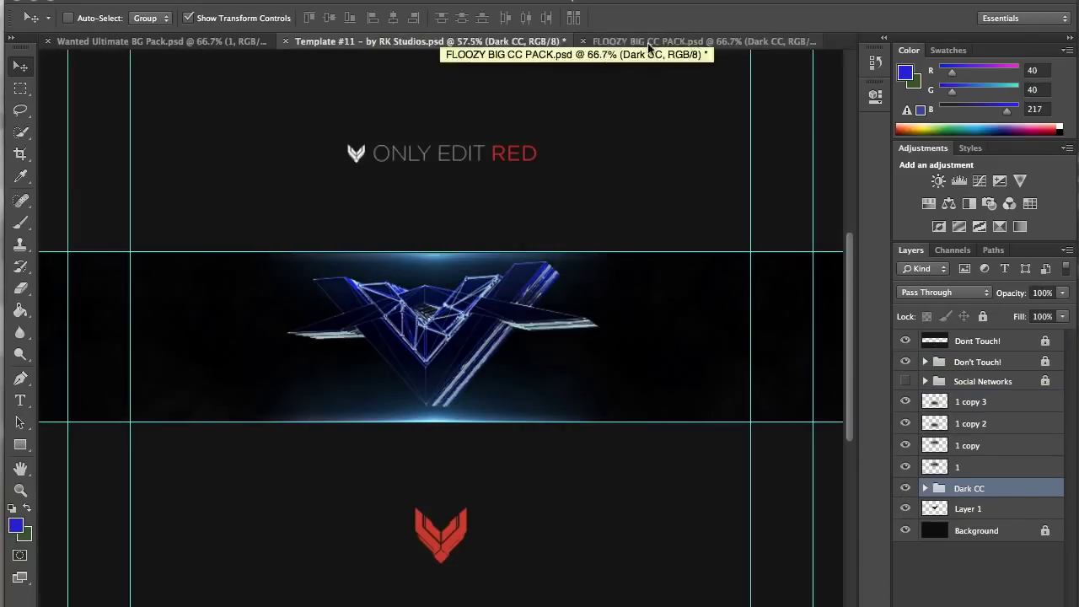
pyautogui.click(506, 41)
# - Bring the Wanted 1 space texture from the BG Pack into the banner, position it and duplicate it
pyautogui.click(124, 40)
pyautogui.moveTo(901, 383); pyautogui.dragTo(493, 201)
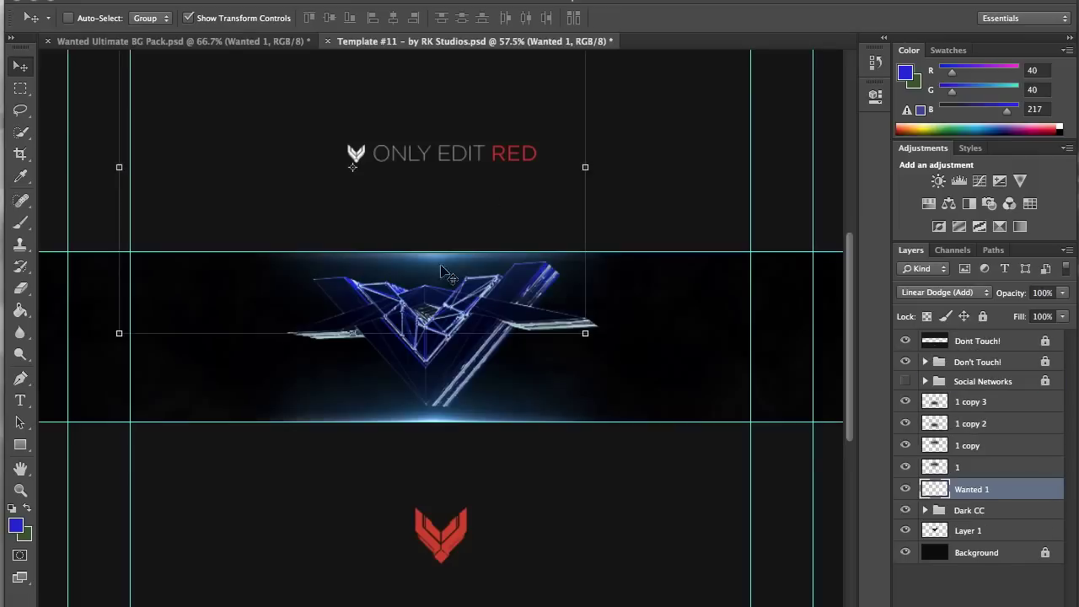
pyautogui.click(396, 26)
pyautogui.click(554, 31)
pyautogui.moveTo(486, 221); pyautogui.dragTo(493, 221)
pyautogui.rightClick(969, 530)
pyautogui.click(877, 135)
pyautogui.rightClick(969, 530)
pyautogui.click(876, 118)
pyautogui.press('Return')
# - Add another Wanted 1 texture and duplicate it as Wanted 1 copy 2
pyautogui.press('e')
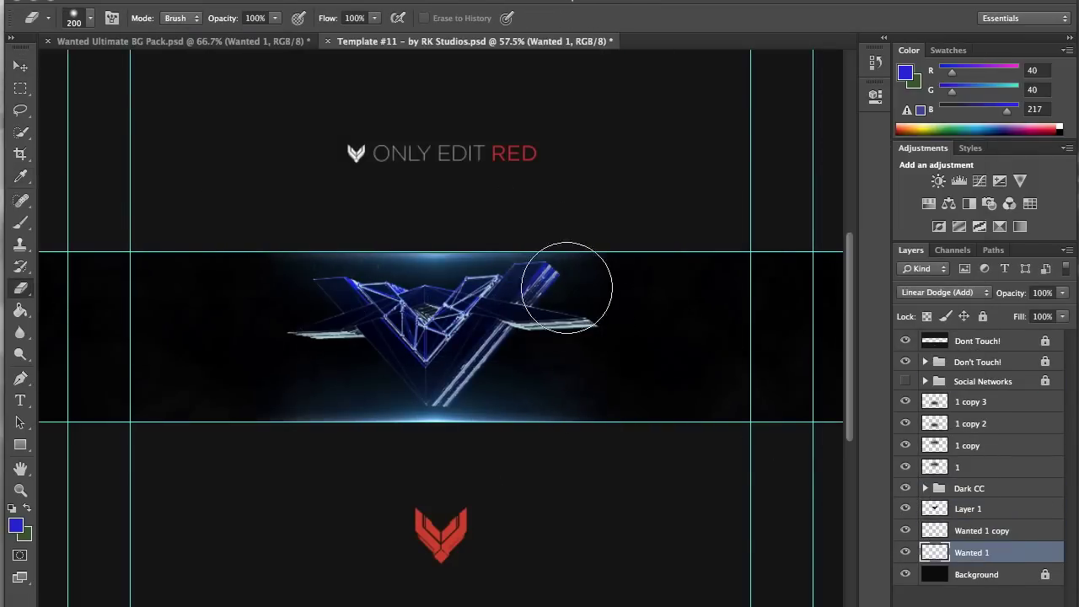
pyautogui.press('v')
pyautogui.click(181, 40)
pyautogui.moveTo(969, 377); pyautogui.dragTo(968, 560)
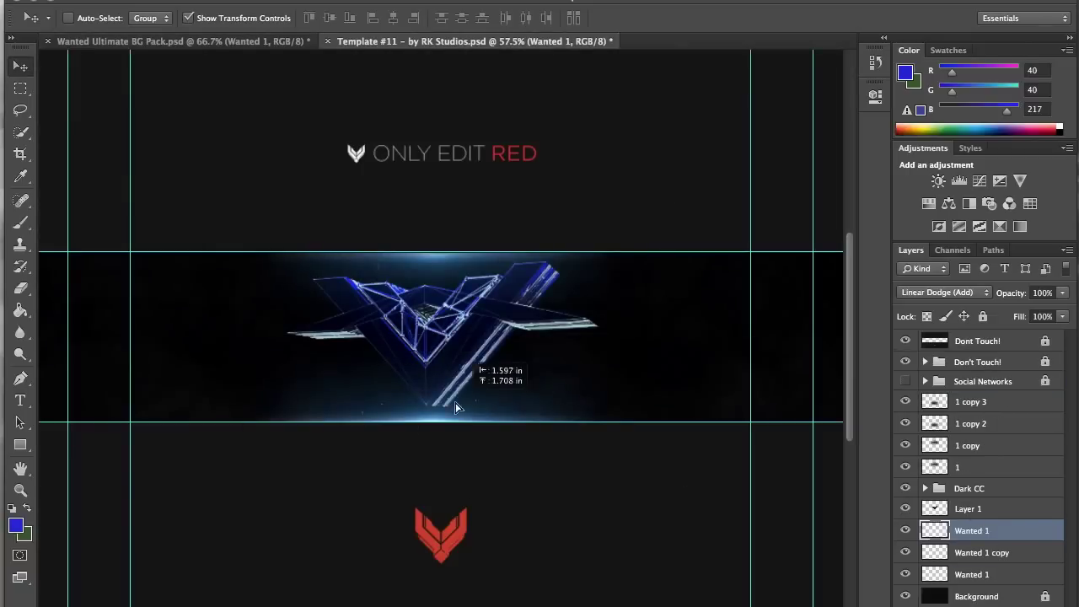
pyautogui.hotkey('ctrl', 'j')
pyautogui.moveTo(556, 422); pyautogui.dragTo(555, 423)
# - Bring the Wanted 4 nebula into the banner, duplicate it and tilt the copy
pyautogui.press('e')
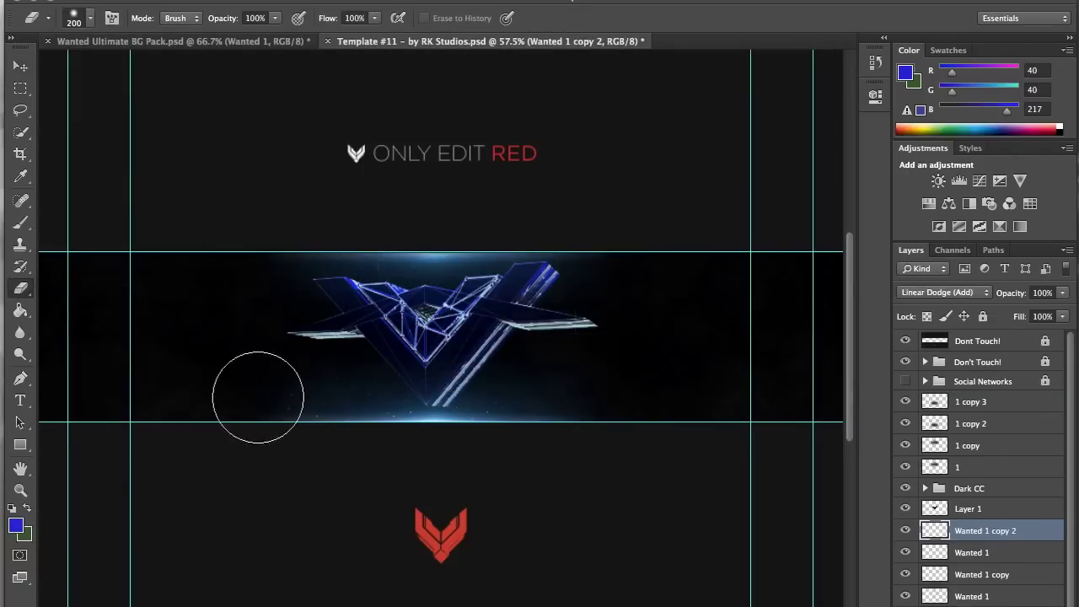
pyautogui.press('v')
pyautogui.hotkey('ctrl', 'Tab')
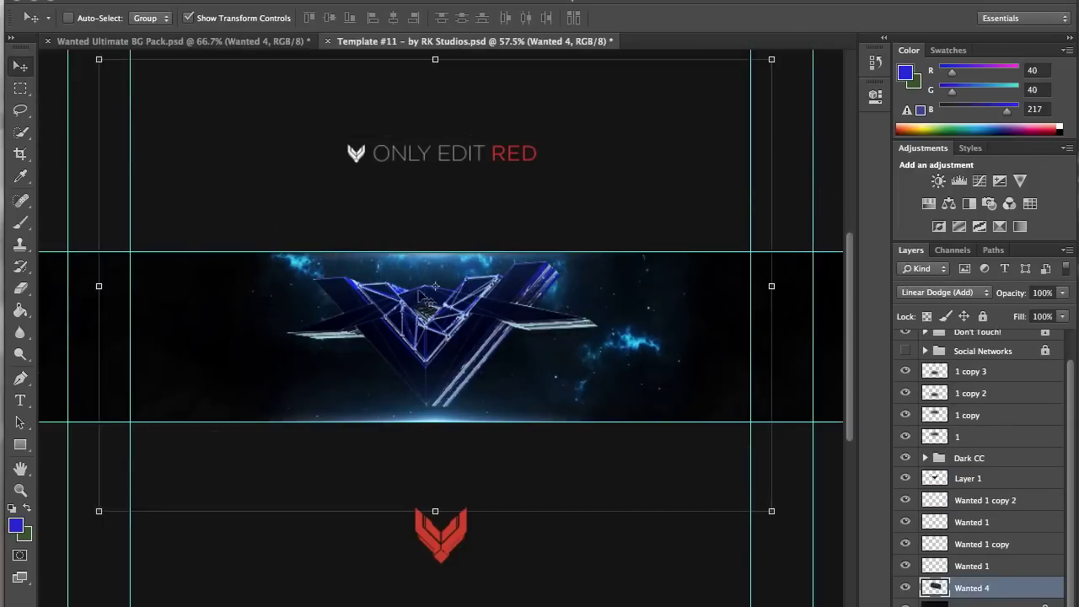
pyautogui.moveTo(614, 377)
pyautogui.mouseDown()
pyautogui.moveTo(559, 274)
pyautogui.moveTo(584, 276)
pyautogui.mouseUp()
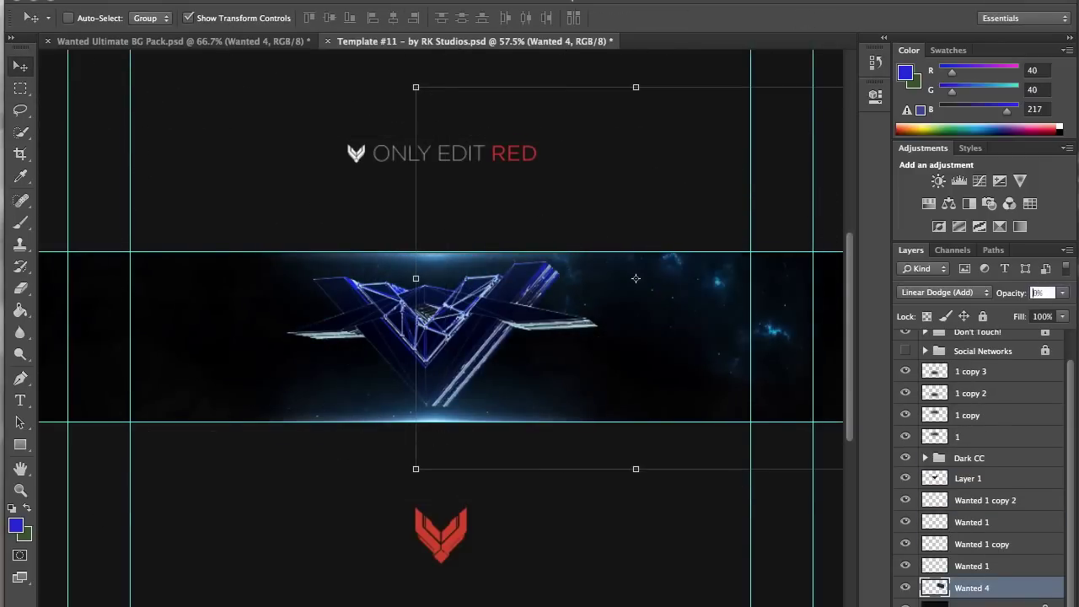
pyautogui.press('Return')
pyautogui.hotkey('ctrl', 't')
pyautogui.moveTo(710, 441)
pyautogui.mouseDown()
pyautogui.moveTo(344, 458)
pyautogui.moveTo(59, 212)
pyautogui.mouseUp()
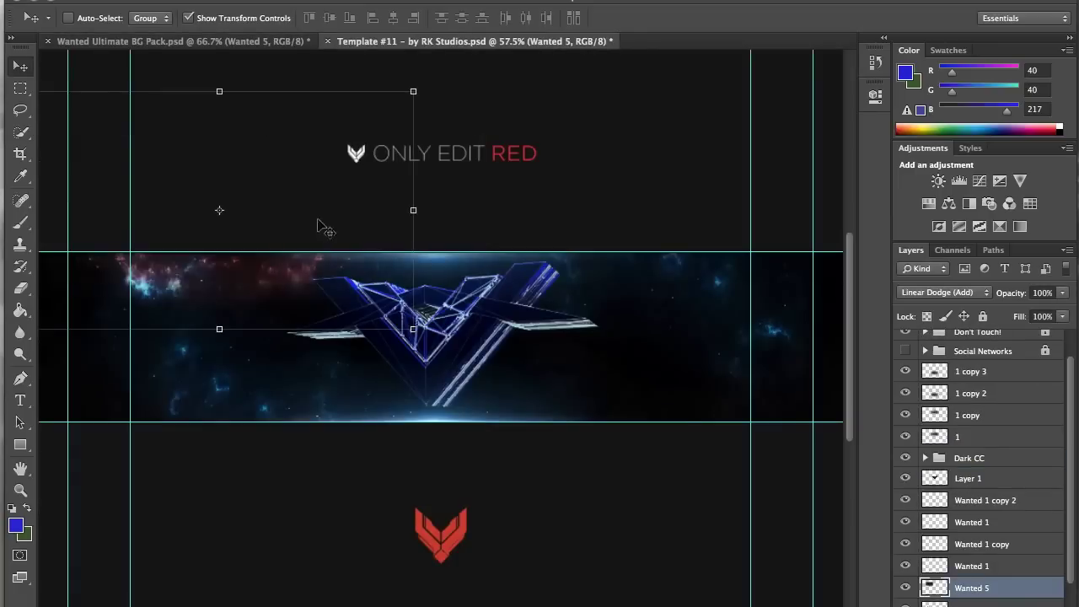
# - Add the Wanted 5 nebula on the right, duplicate it, and shrink the copy leftward
pyautogui.moveTo(320, 224); pyautogui.dragTo(718, 352)
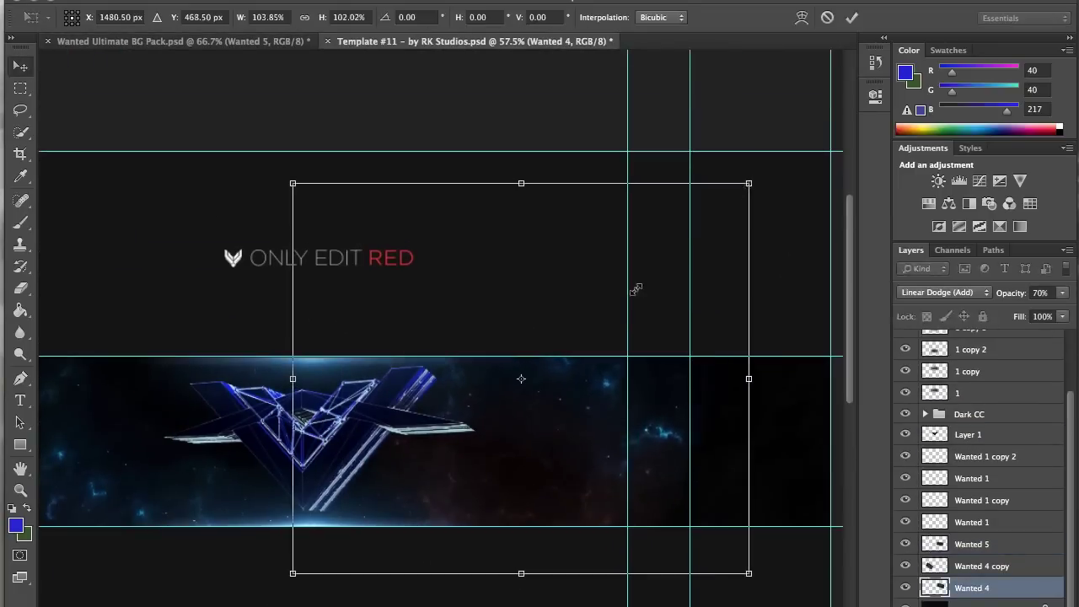
pyautogui.rightClick(972, 588)
pyautogui.click(833, 121)
pyautogui.press('Return')
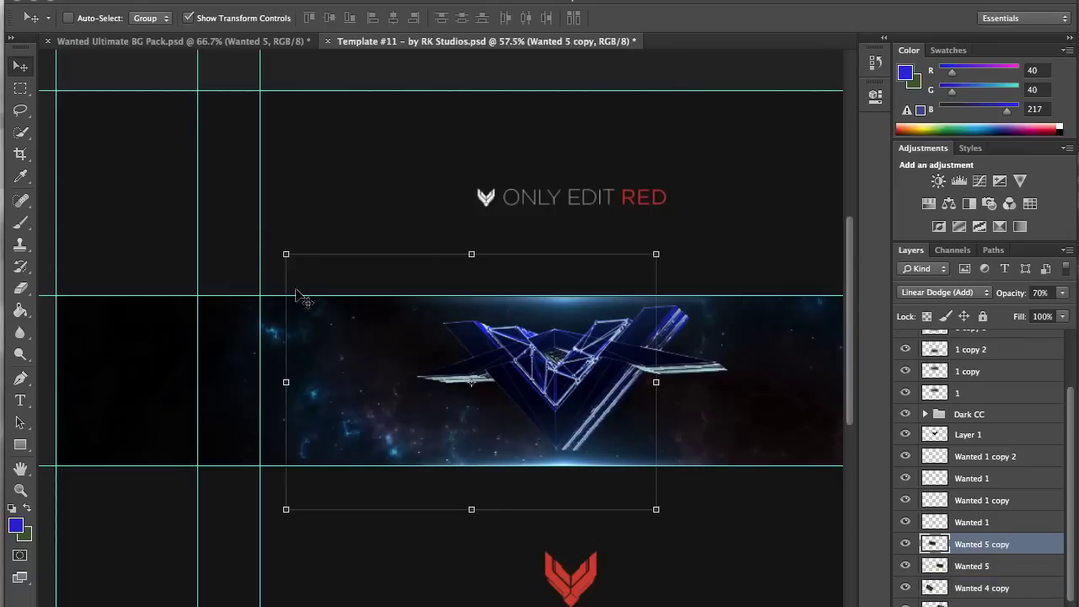
pyautogui.moveTo(295, 295); pyautogui.dragTo(467, 543)
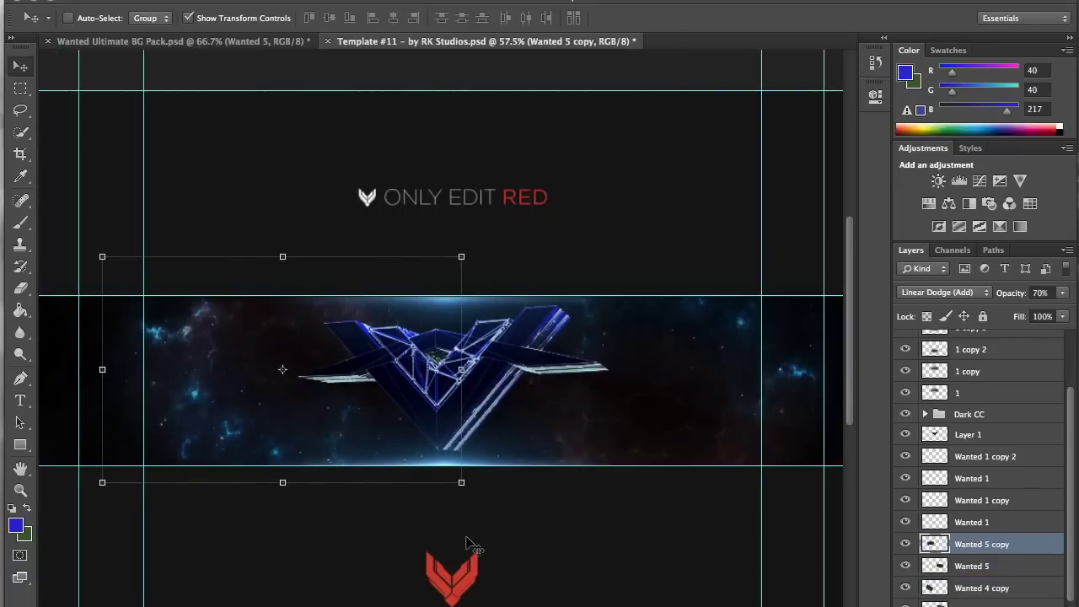
pyautogui.click(203, 41)
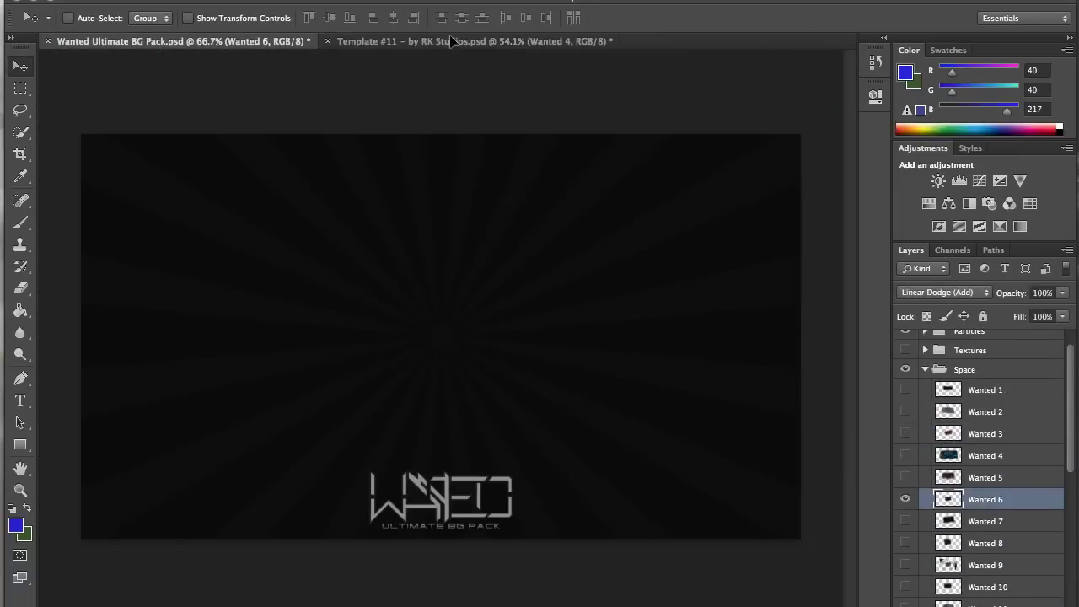
pyautogui.click(452, 42)
# - Bring the Wanted 20 glow from the BG Pack into the banner, above the colour adjustment
pyautogui.doubleClick(934, 588)
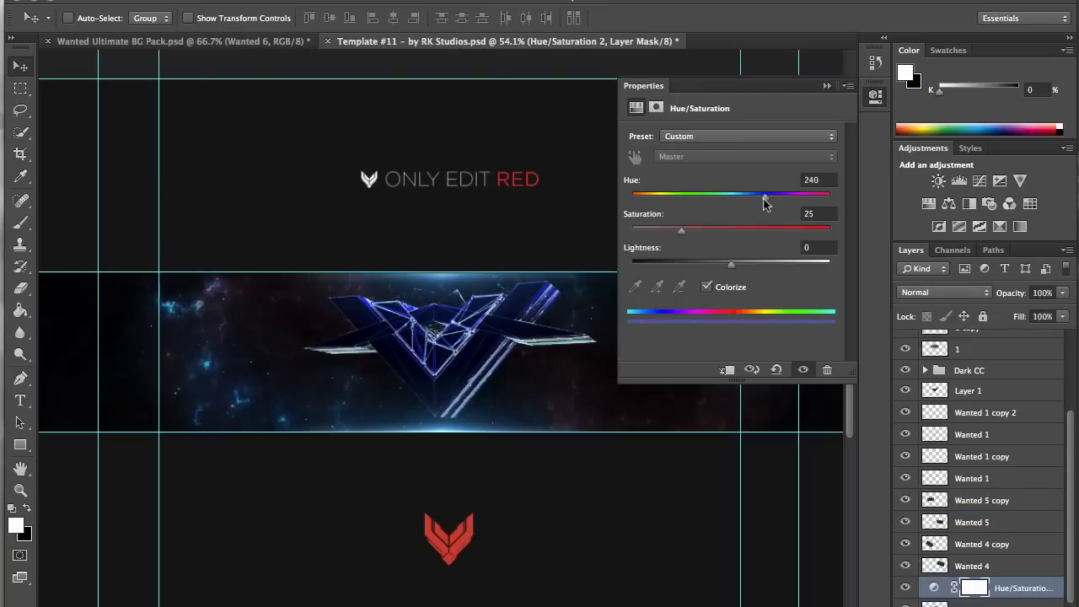
pyautogui.keyDown('ctrl'); pyautogui.click(527, 411); pyautogui.keyUp('ctrl')
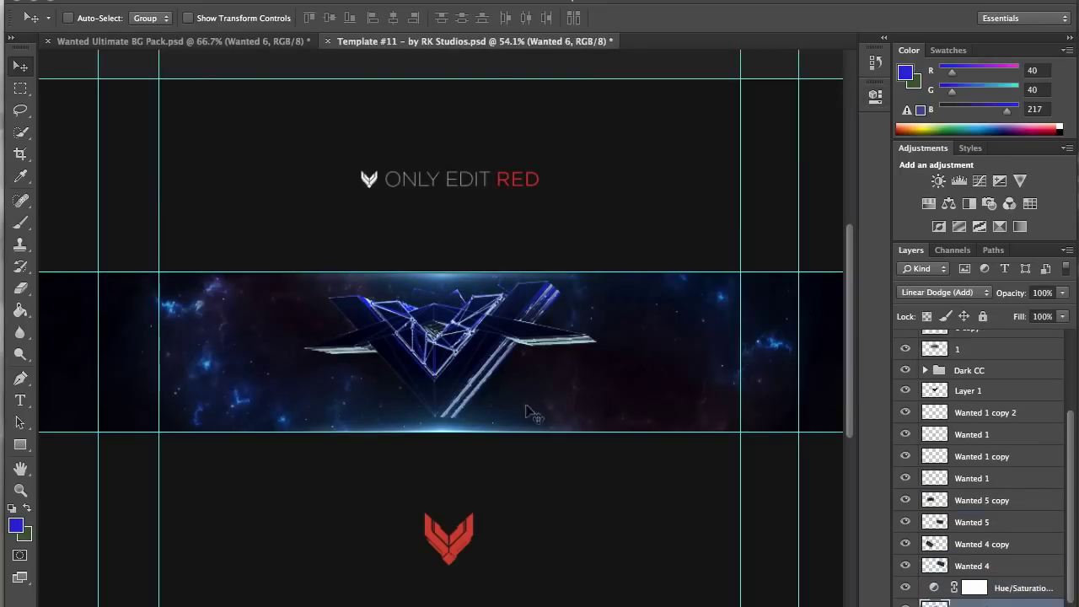
pyautogui.click(225, 42)
pyautogui.click(905, 477)
pyautogui.moveTo(723, 446)
pyautogui.mouseDown()
pyautogui.moveTo(607, 495)
pyautogui.moveTo(362, 349)
pyautogui.moveTo(516, 333)
pyautogui.mouseUp()
pyautogui.hotkey('ctrl', ']')
# - Place the Wanted 20 glow over the V logo, erase parts of it, and set 60% opacity
pyautogui.click(188, 18)
pyautogui.moveTo(312, 186); pyautogui.dragTo(632, 168)
pyautogui.press('Escape')
pyautogui.moveTo(506, 362); pyautogui.dragTo(481, 301)
pyautogui.press('e')
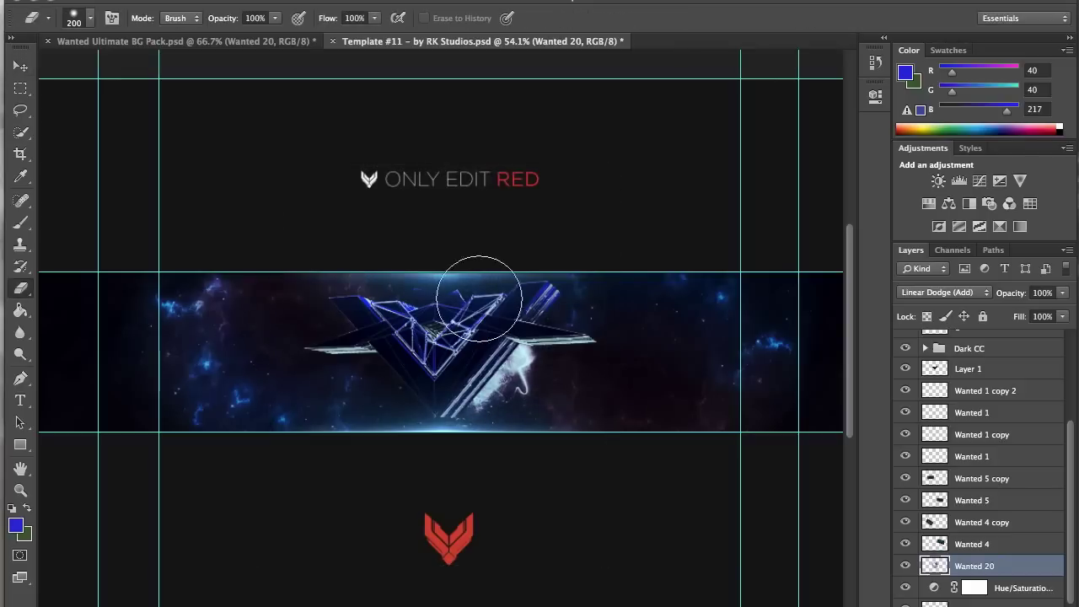
pyautogui.write('60')
pyautogui.press('Return')
pyautogui.press('v')
pyautogui.hotkey('ctrl', '[')
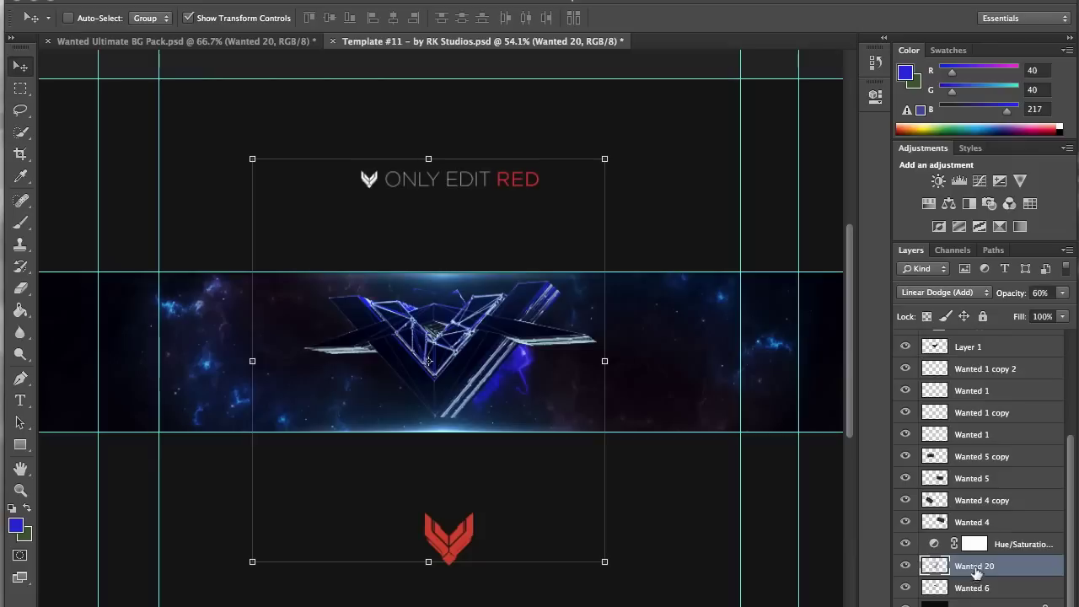
# - Duplicate the Wanted 20 layer and reposition the copy
pyautogui.rightClick(982, 390)
pyautogui.click(851, 118)
pyautogui.press('Return')
pyautogui.moveTo(245, 143); pyautogui.dragTo(233, 128)
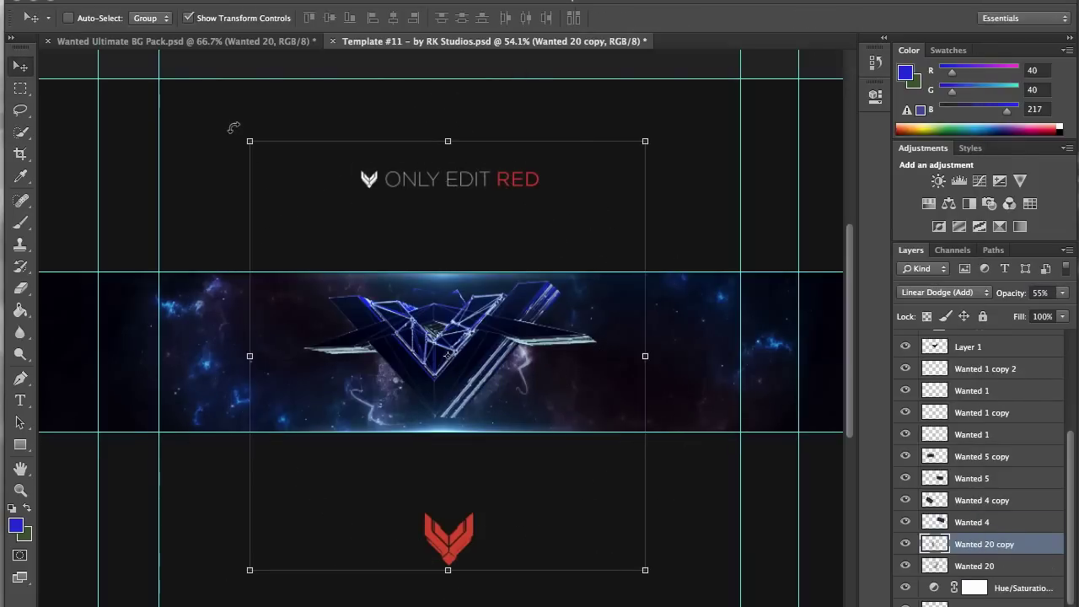
# - Add another partly erased Wanted 20 element, then return to the BG Pack's Wanted 25 texture
pyautogui.click(185, 40)
pyautogui.moveTo(477, 89); pyautogui.dragTo(363, 379)
pyautogui.press('e')
pyautogui.press('v')
pyautogui.click(21, 289)
pyautogui.press('v')
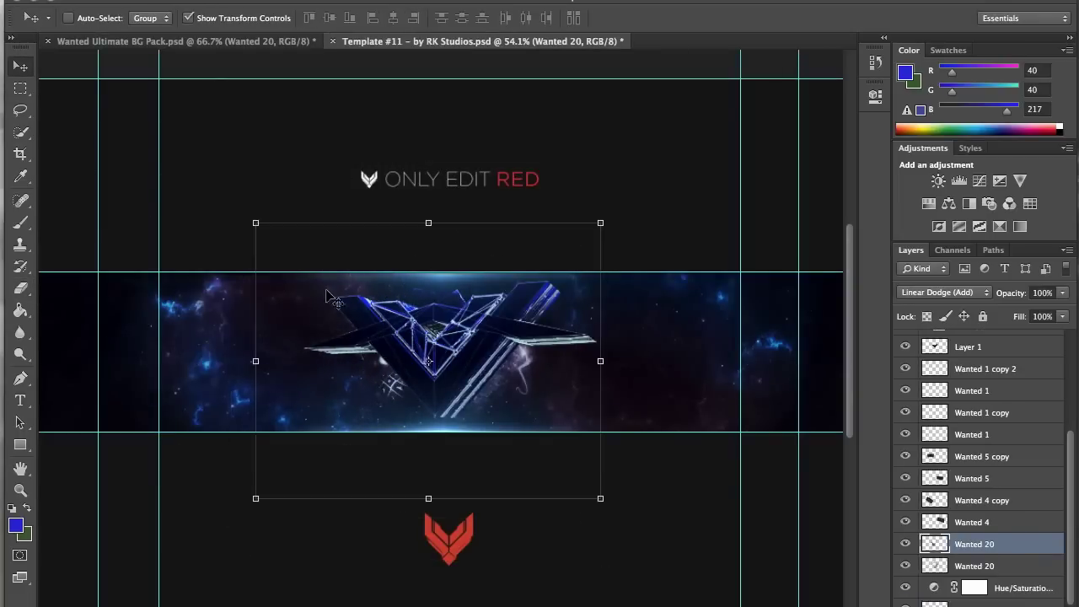
pyautogui.press('e')
pyautogui.press('v')
pyautogui.click(186, 41)
pyautogui.hotkey('ctrl', 'z')
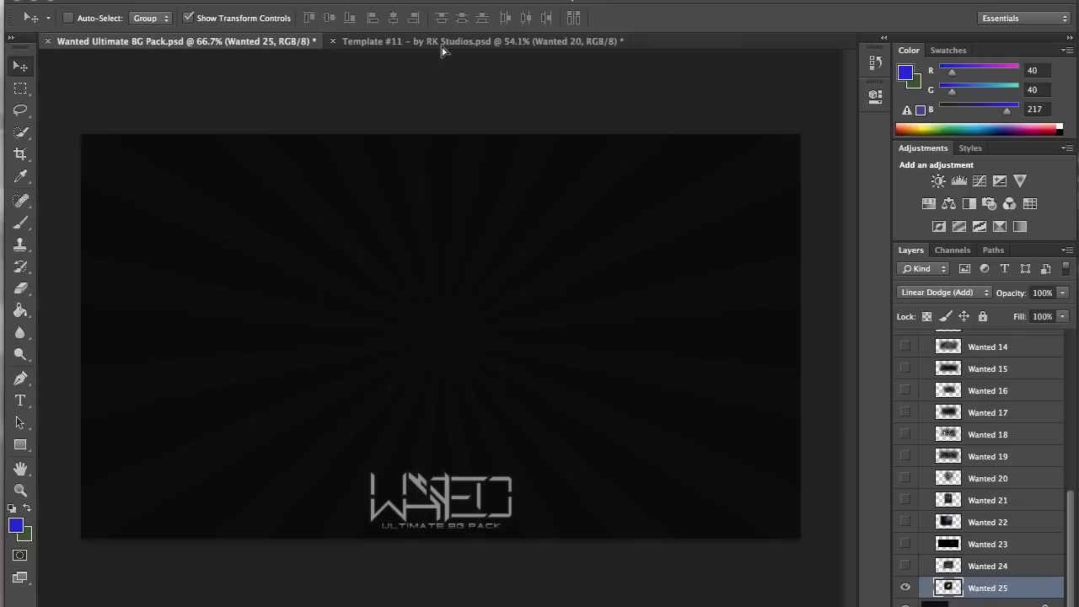
# - Add the Wanted 25 texture below the Hue/Saturation layer over the V logo, erasing unwanted parts
pyautogui.moveTo(442, 50); pyautogui.dragTo(683, 354)
pyautogui.hotkey('ctrl', '[')
pyautogui.press('e')
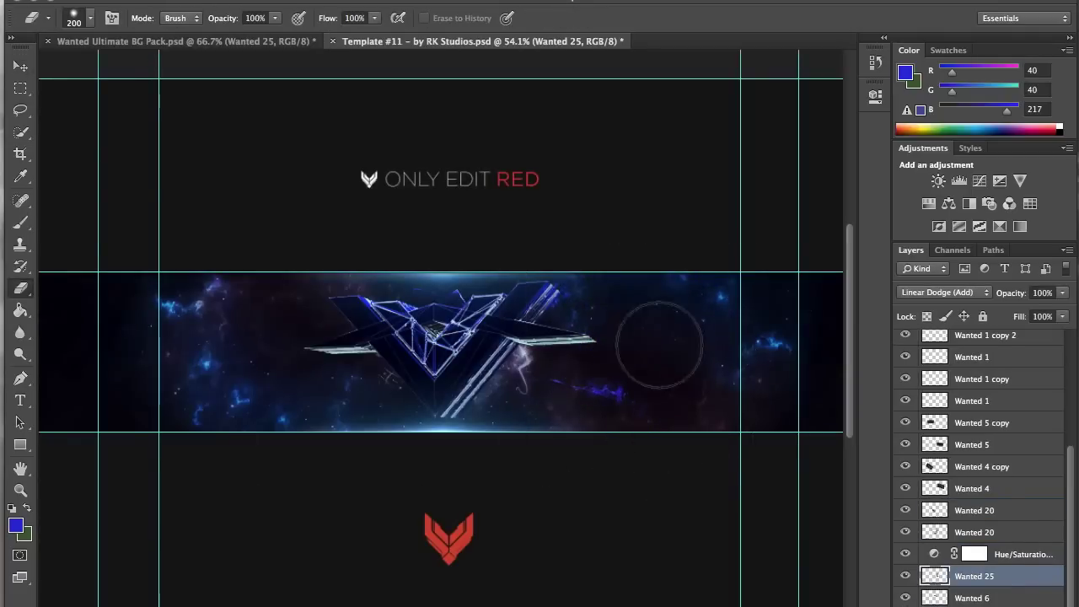
pyautogui.press('v')
pyautogui.moveTo(115, 329)
pyautogui.mouseDown()
pyautogui.moveTo(193, 309)
pyautogui.moveTo(390, 359)
pyautogui.moveTo(375, 368)
pyautogui.mouseUp()
pyautogui.click(254, 44)
pyautogui.moveTo(438, 337)
pyautogui.mouseDown()
pyautogui.moveTo(492, 417)
pyautogui.moveTo(425, 434)
pyautogui.mouseUp()
pyautogui.press('e')
pyautogui.press('v')
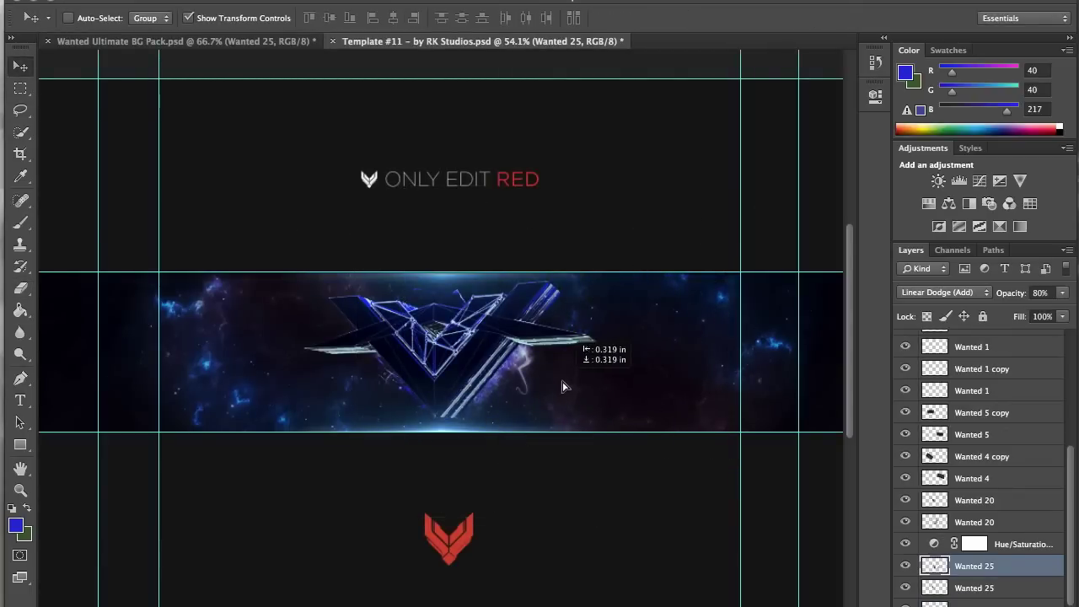
# - Bring the Wanted 22 texture into the banner at 50% opacity and erase parts of it
pyautogui.scroll(10, 978, 506)
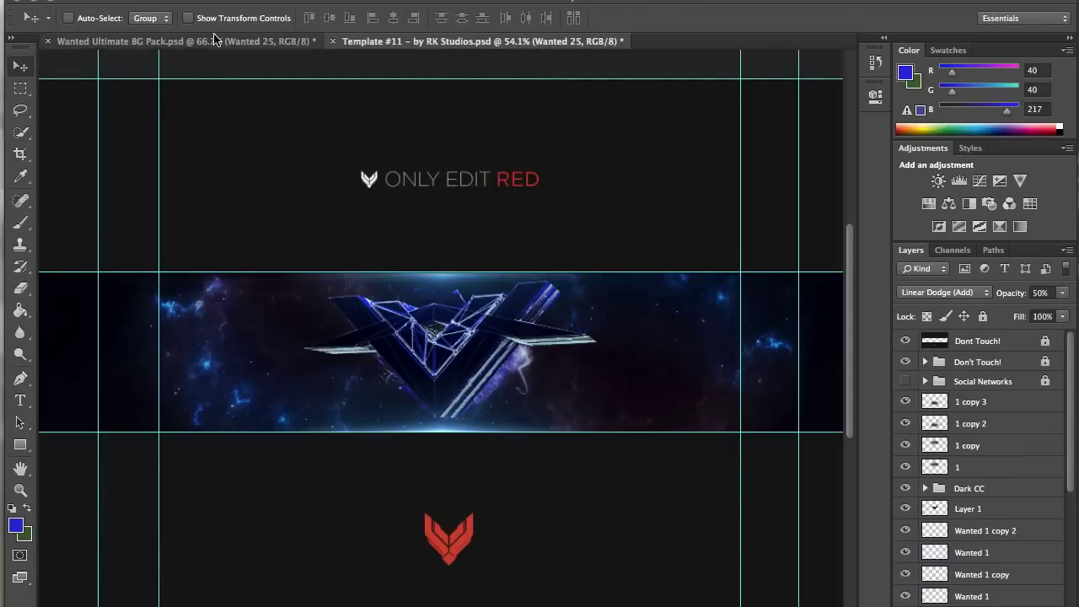
pyautogui.hotkey('ctrl', 'Tab')
pyautogui.click(905, 545)
pyautogui.moveTo(969, 544); pyautogui.dragTo(549, 337)
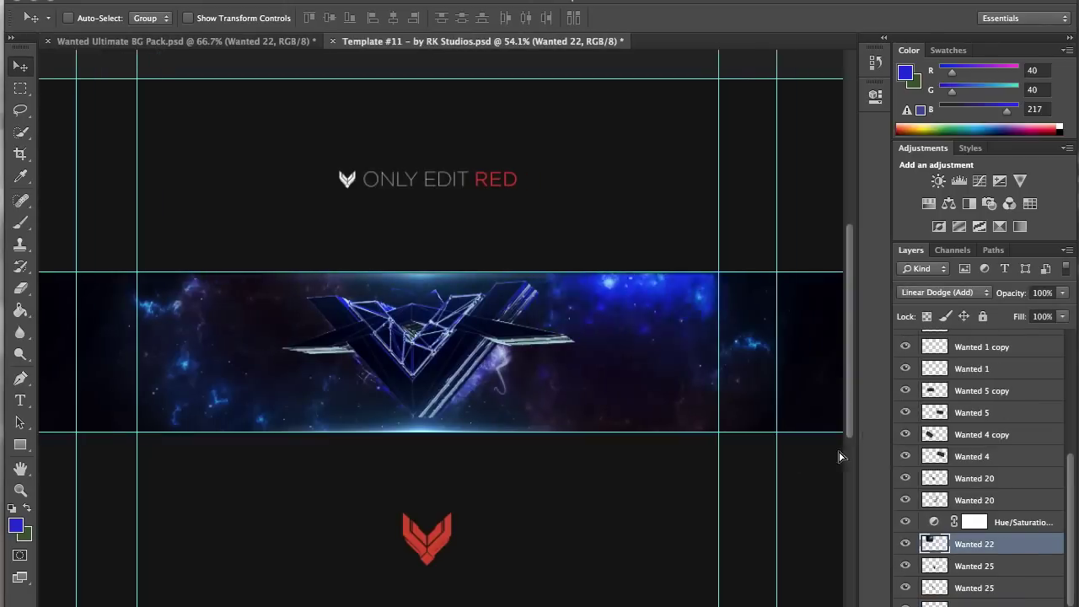
pyautogui.hscroll(2, 550, 337)
pyautogui.press('5')
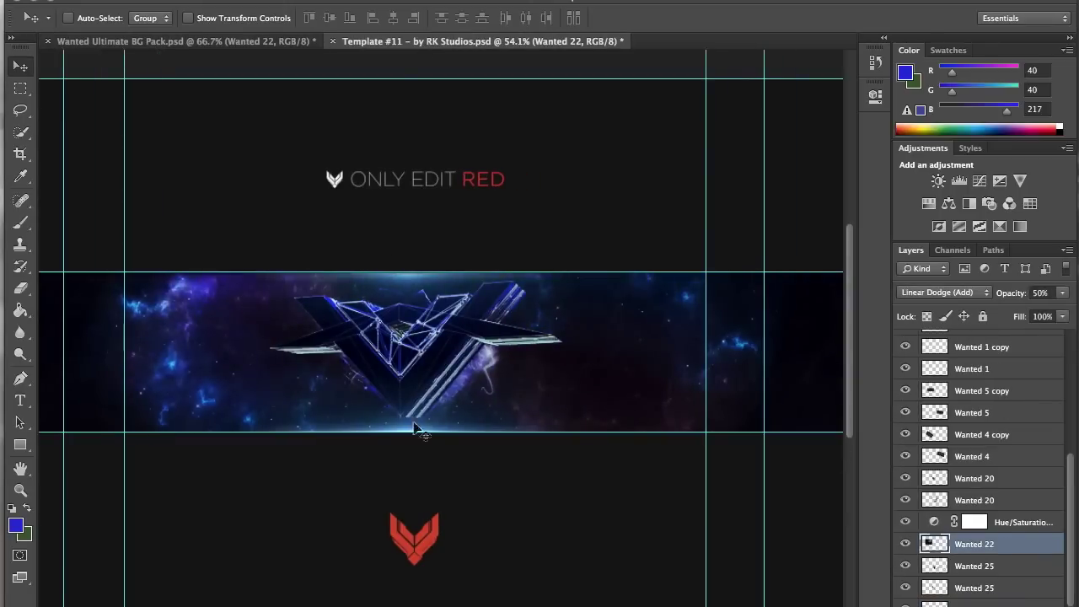
pyautogui.press('e')
pyautogui.press('v')
# - Move Layer 1 copy below Layer 1, scale it around the V, and set 50% opacity
pyautogui.rightClick(970, 522)
pyautogui.moveTo(969, 508); pyautogui.dragTo(963, 539)
pyautogui.click(187, 17)
pyautogui.moveTo(254, 351); pyautogui.dragTo(261, 362)
pyautogui.press('Return')
pyautogui.press('5')
pyautogui.press('e')
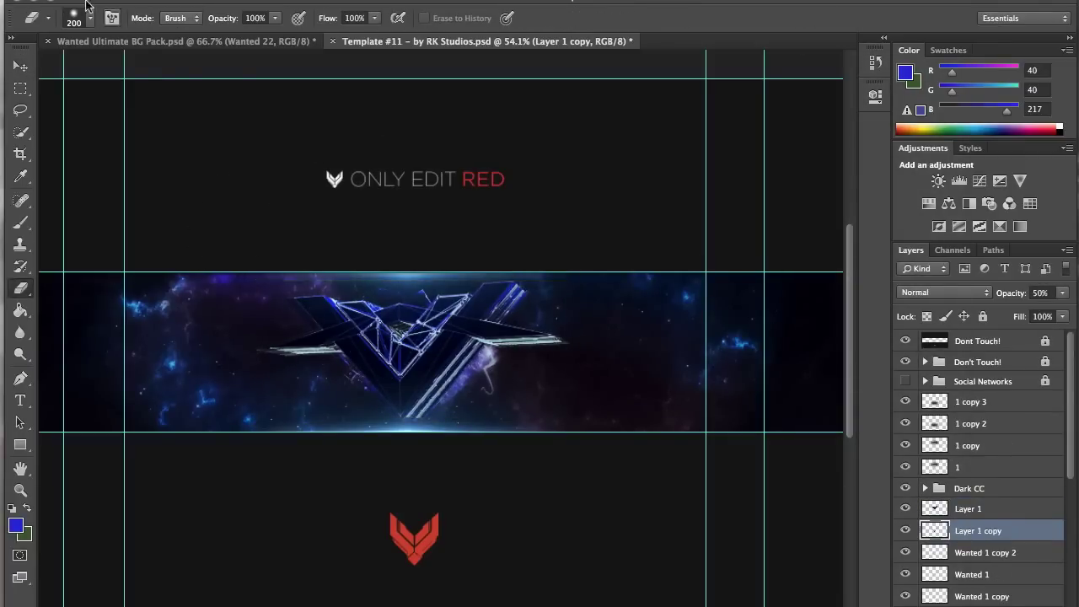
# - Add a reversed Gradient Map above the 1 copy 3 layer in Soft Light with lowered opacity
pyautogui.press('v')
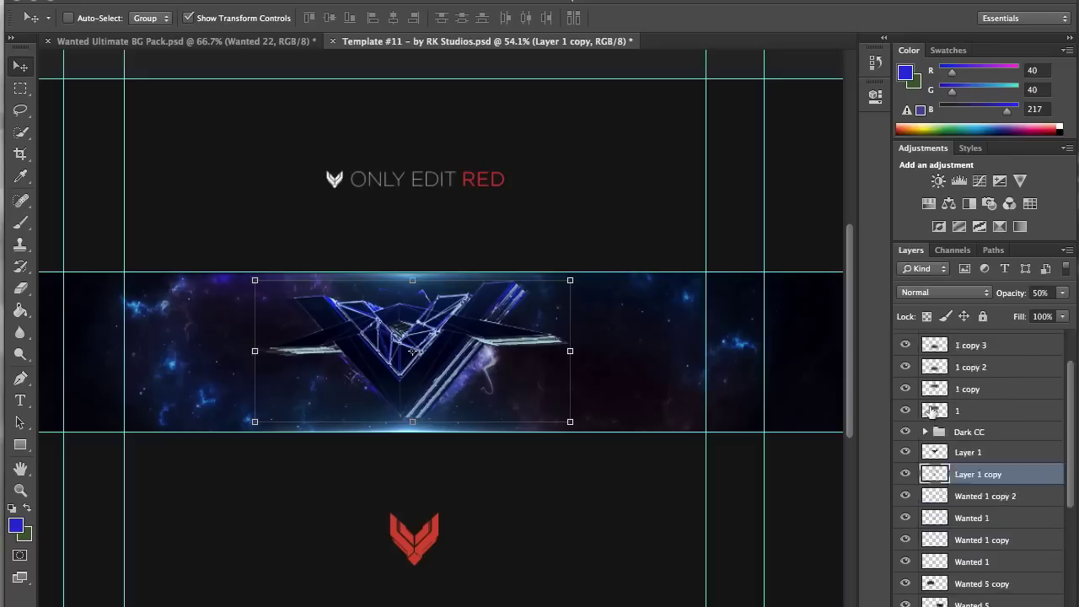
pyautogui.click(931, 405)
pyautogui.click(999, 226)
pyautogui.click(829, 141)
pyautogui.doubleClick(628, 185)
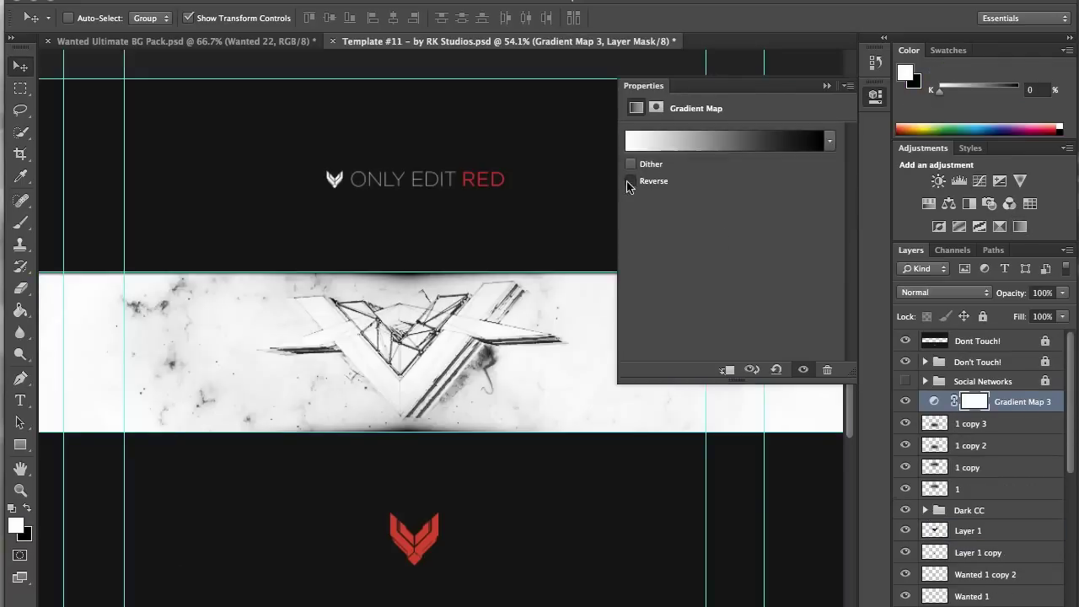
pyautogui.click(628, 186)
pyautogui.click(944, 293)
pyautogui.click(928, 470)
pyautogui.press('5')
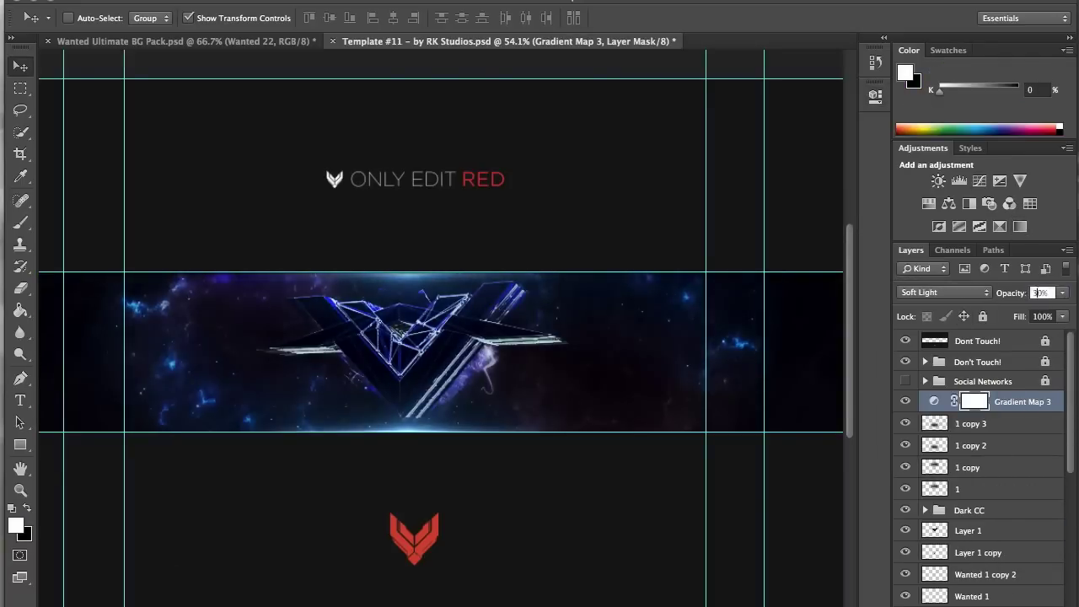
# - Add Gradient Map 4 in Soft Light blend mode at 30% opacity
pyautogui.click(999, 226)
pyautogui.click(829, 141)
pyautogui.doubleClick(649, 173)
pyautogui.click(944, 293)
pyautogui.click(927, 470)
pyautogui.press('3')
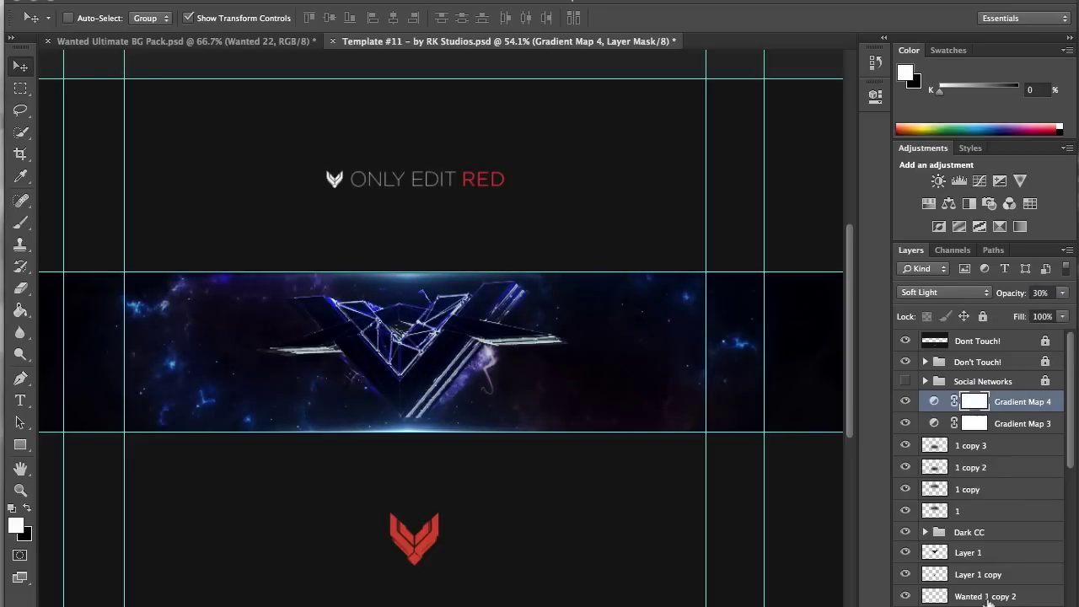
# - Create Layer 2 filled blue with a space Pattern Overlay
pyautogui.hotkey('ctrl', 'shift', 'alt', 'n')
pyautogui.click(20, 310)
pyautogui.click(40, 287)
pyautogui.doubleClick(942, 405)
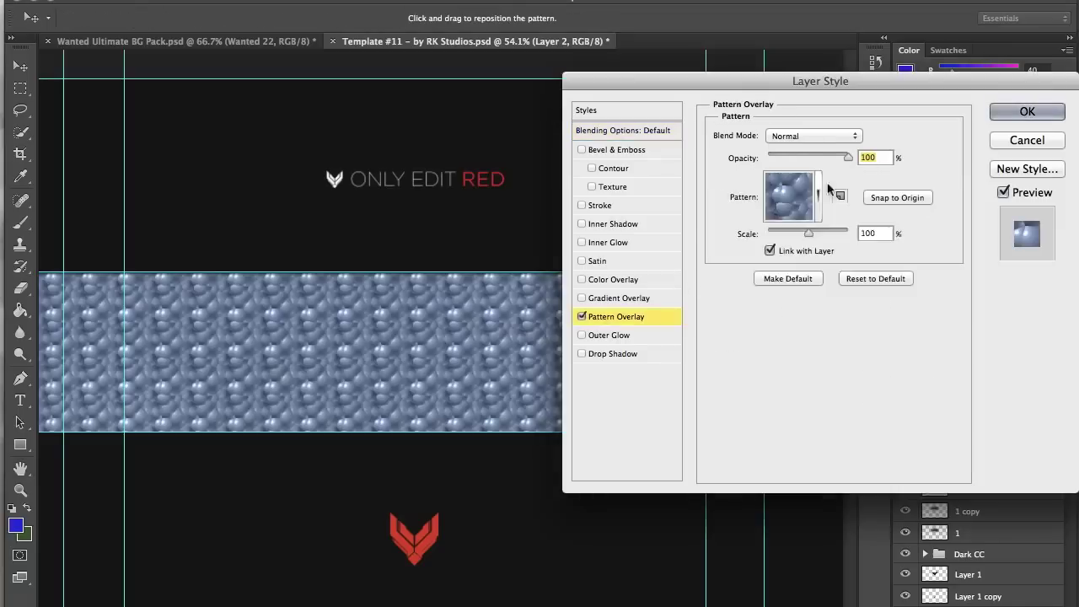
pyautogui.click(1036, 106)
pyautogui.click(1042, 292)
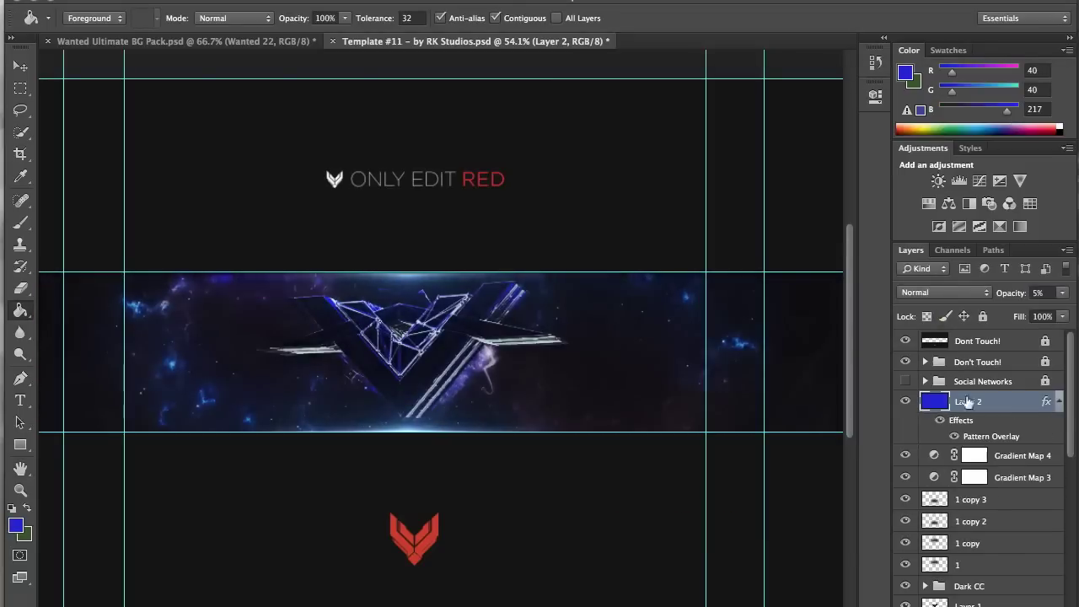
# - Stamp a merged copy of the banner, sharpen it, and erase parts of it
pyautogui.hotkey('ctrl', 'shift', 'alt', 'e')
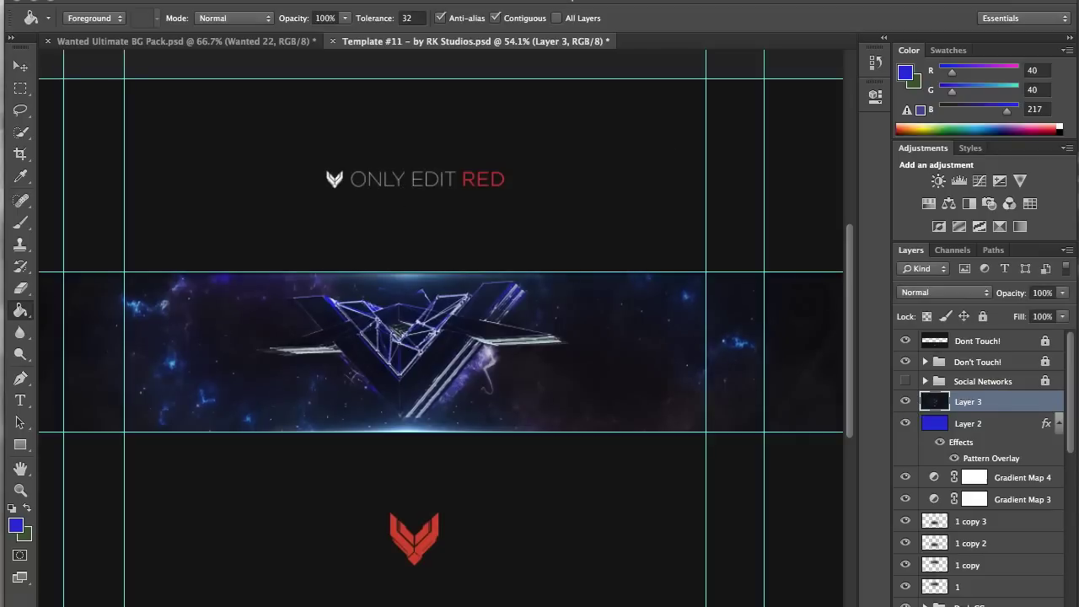
pyautogui.click(618, 284)
pyautogui.press('v')
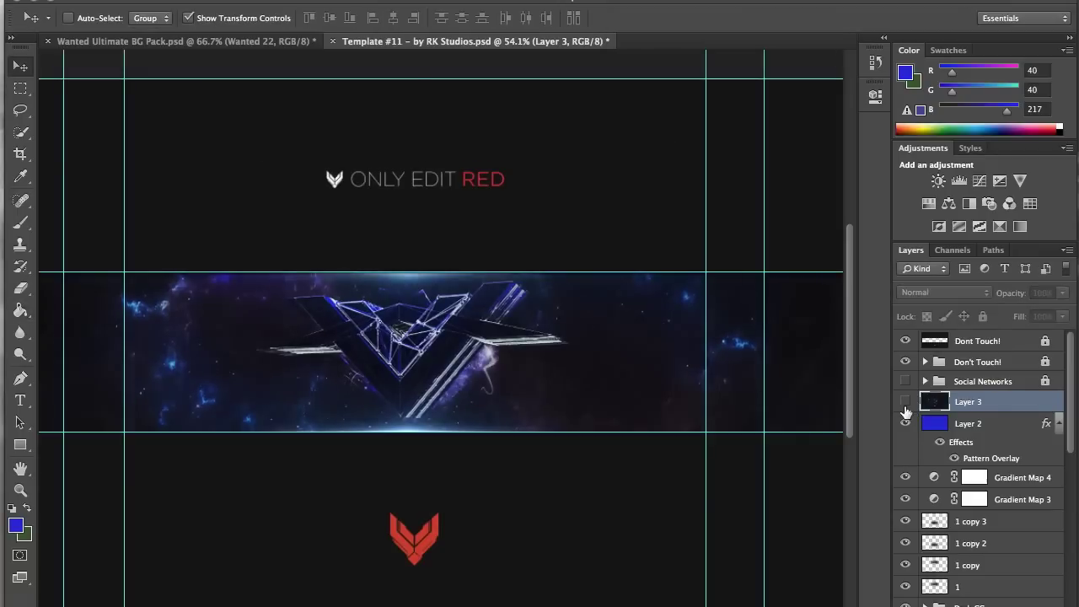
pyautogui.scroll(-10, 978, 463)
pyautogui.click(19, 287)
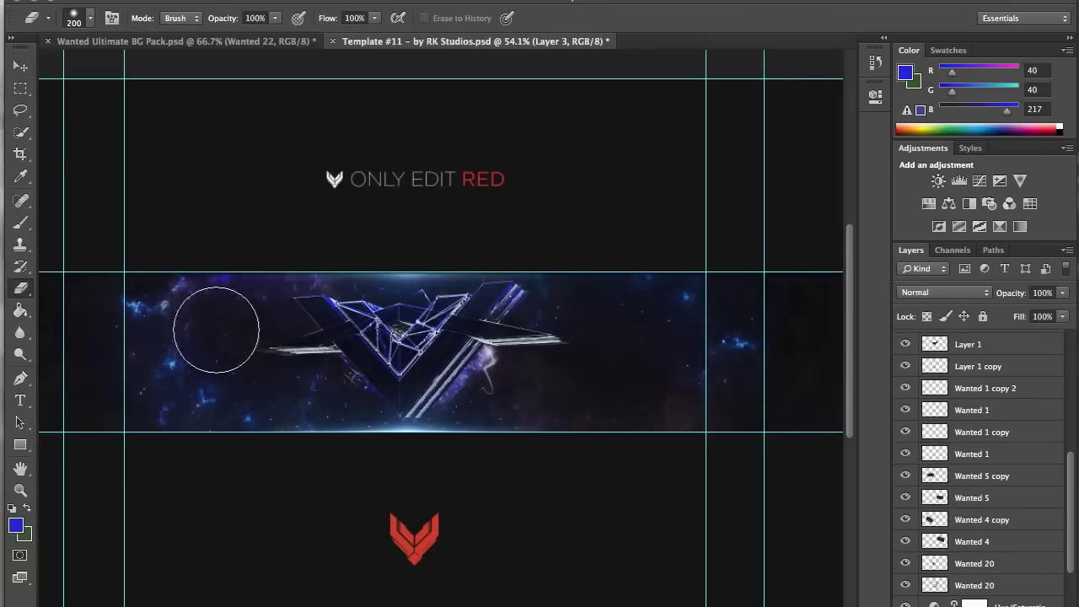
pyautogui.press('v')
pyautogui.scroll(10, 978, 463)
# - Make the Social Networks group visible
pyautogui.click(978, 341)
pyautogui.click(605, 418)
pyautogui.press('Return')
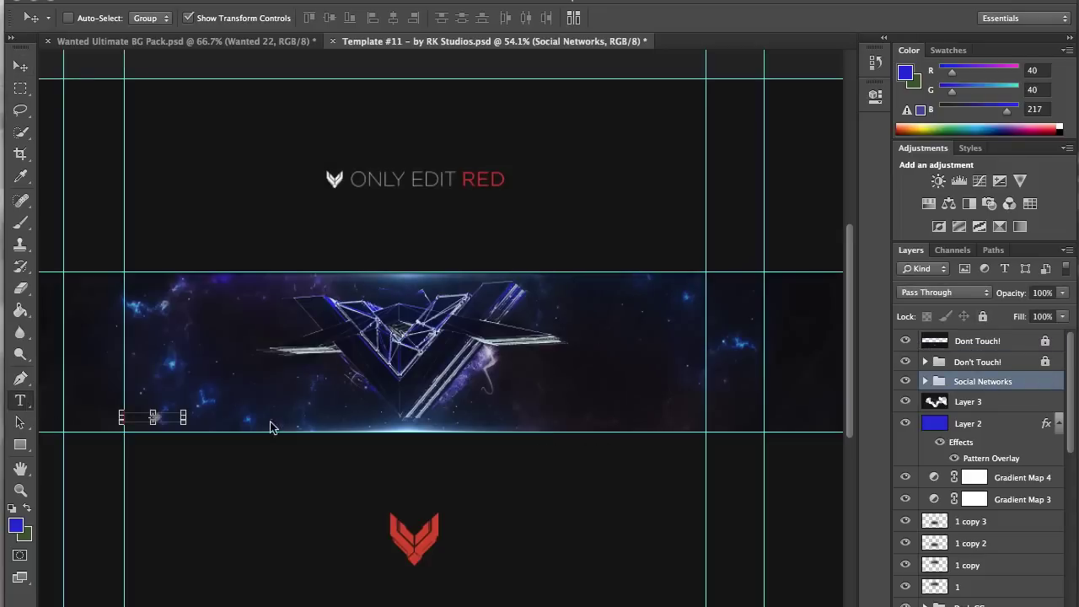
# - Add the VolarSniping text at the banner's lower left and sample a grey from the canvas
pyautogui.click(212, 402)
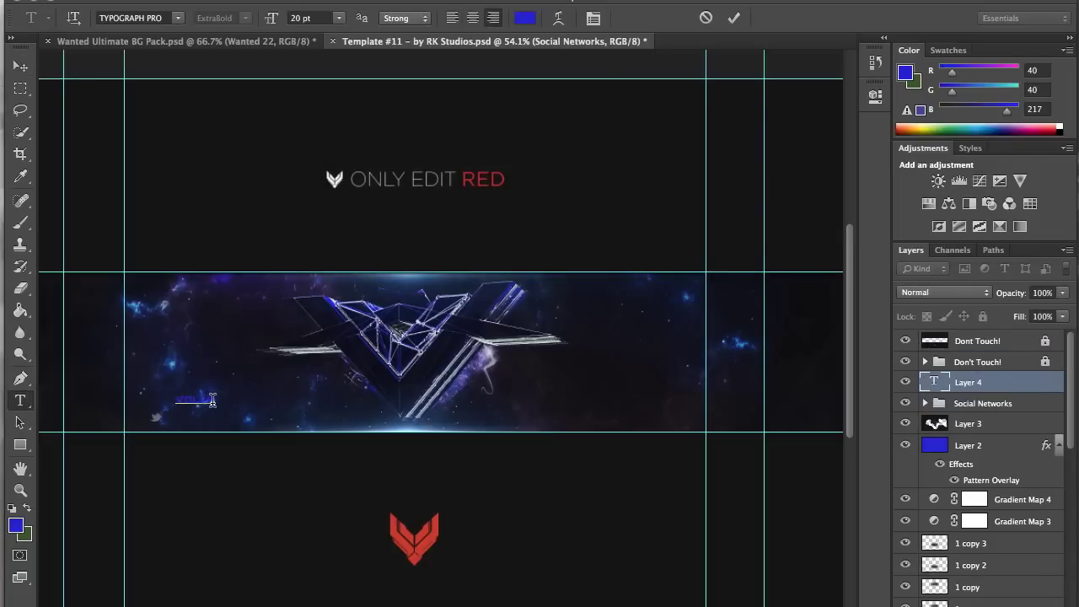
pyautogui.hotkey('ctrl', 'Return')
pyautogui.press('v')
pyautogui.click(15, 526)
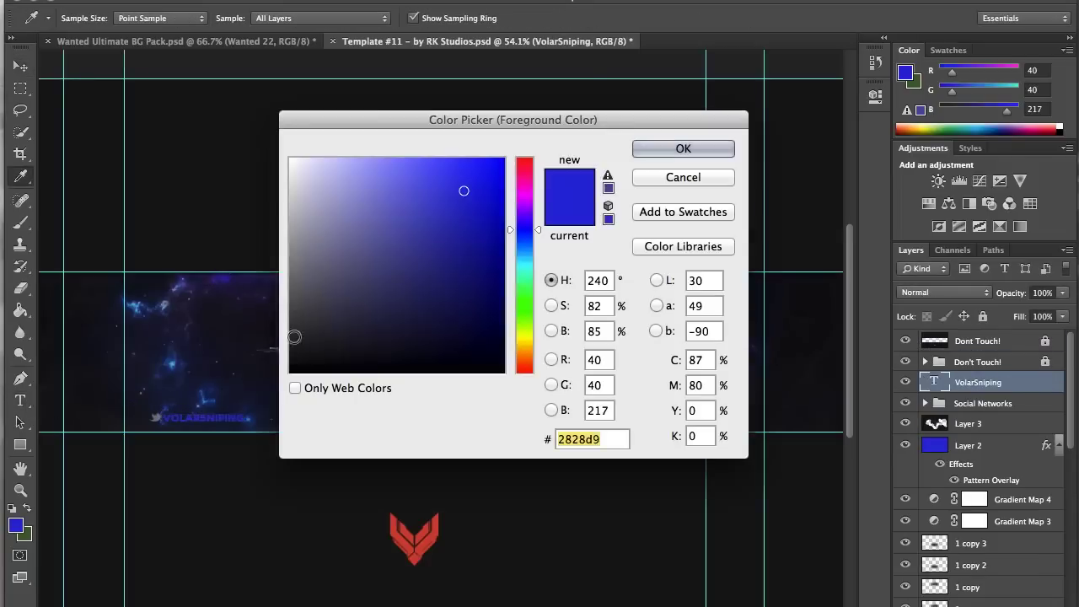
pyautogui.press('Escape')
pyautogui.press('i')
pyautogui.scroll(5, 403, 487)
pyautogui.click(402, 487)
# - Fill the VolarSniping letters grey and nudge the text into place
pyautogui.press('g')
pyautogui.click(481, 494)
pyautogui.click(534, 487)
pyautogui.click(598, 487)
pyautogui.click(699, 487)
pyautogui.hscroll(5, 582, 504)
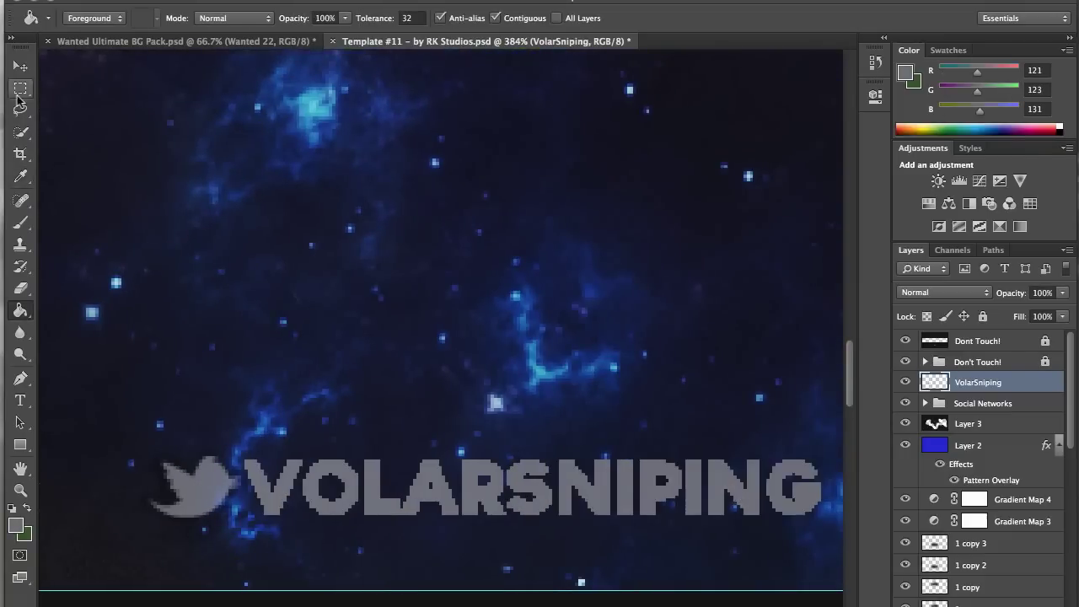
pyautogui.press('v')
pyautogui.moveTo(506, 487); pyautogui.dragTo(513, 489)
pyautogui.click(196, 497)
# - Merge the Twitter icon into the VolarSniping layer and set it to 40% opacity
pyautogui.press('g')
pyautogui.click(924, 403)
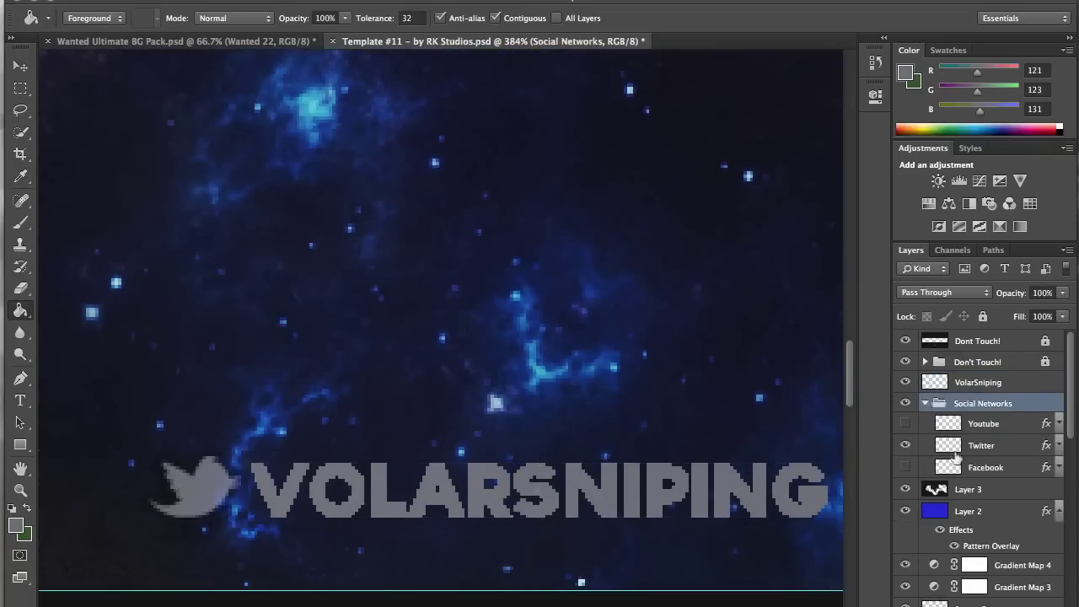
pyautogui.click(958, 444)
pyautogui.press('v')
pyautogui.scroll(-3, 422, 346)
pyautogui.keyDown('shift'); pyautogui.click(978, 382); pyautogui.keyUp('shift')
pyautogui.rightClick(939, 382)
pyautogui.click(834, 456)
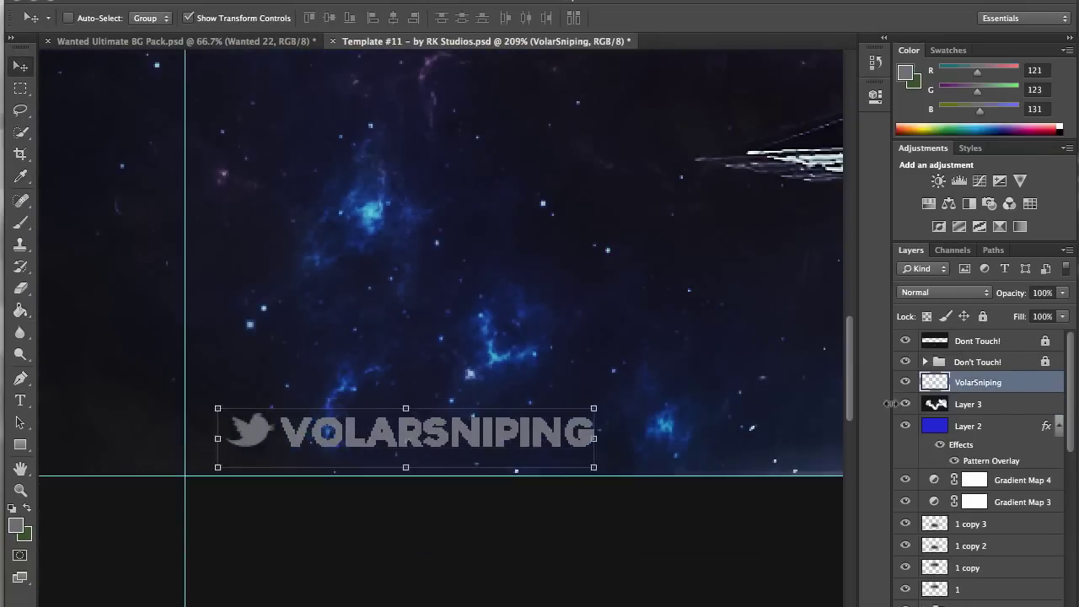
pyautogui.click(1042, 292)
pyautogui.write('0')
pyautogui.write('40')
pyautogui.press('Return')
# - Open Designed By.psd and place its credit layers at the banner's top right
pyautogui.scroll(-5, 233, 244)
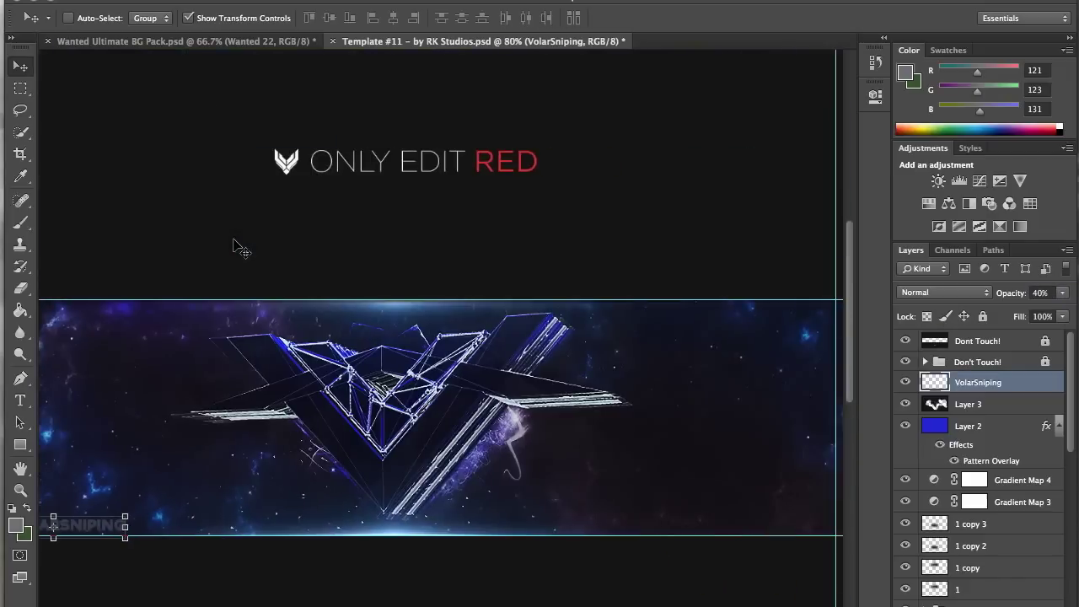
pyautogui.hotkey('ctrl', 'o')
pyautogui.scroll(-3, 466, 205)
pyautogui.click(466, 205)
pyautogui.doubleClick(466, 205)
pyautogui.moveTo(585, 345)
pyautogui.mouseDown()
pyautogui.moveTo(455, 41)
pyautogui.moveTo(689, 422)
pyautogui.mouseUp()
# - Merge the credit layers into one and select the Dont Touch! layer
pyautogui.rightClick(970, 404)
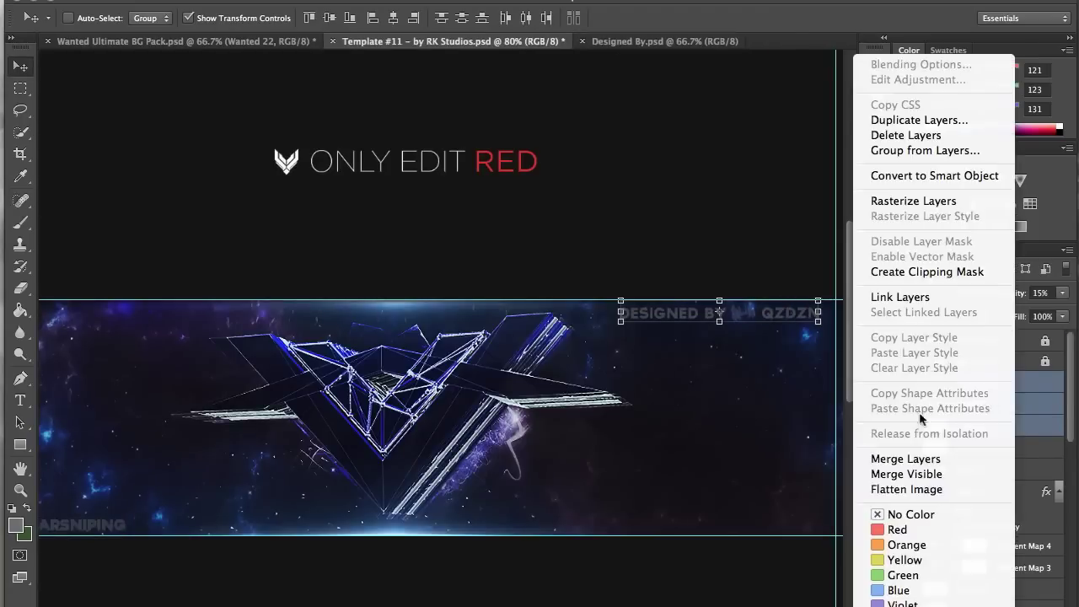
pyautogui.click(906, 455)
pyautogui.scroll(-3, 263, 157)
pyautogui.keyDown('ctrl'); pyautogui.click(446, 553); pyautogui.keyUp('ctrl')
pyautogui.scroll(3, 446, 554)
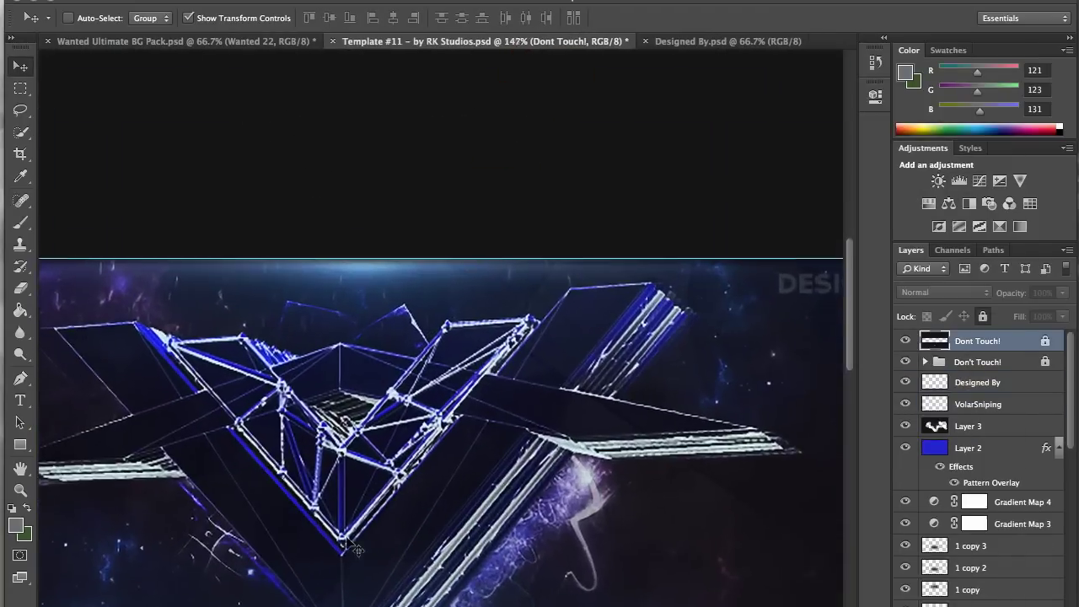